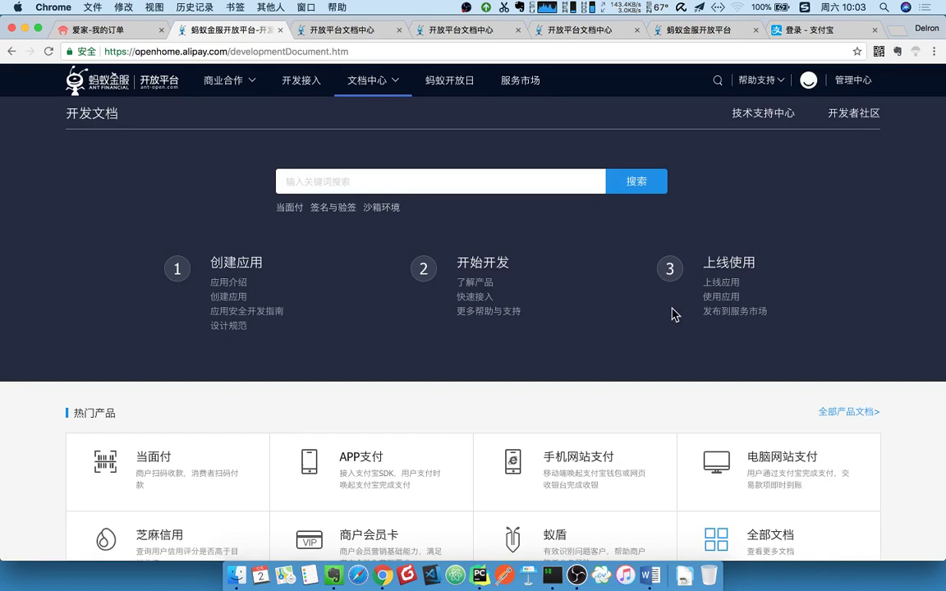
Go from the developer documentation home to the open platform's management center (管理中心).
scroll(633, 337, down, 2)
scroll(633, 338, up, 2)
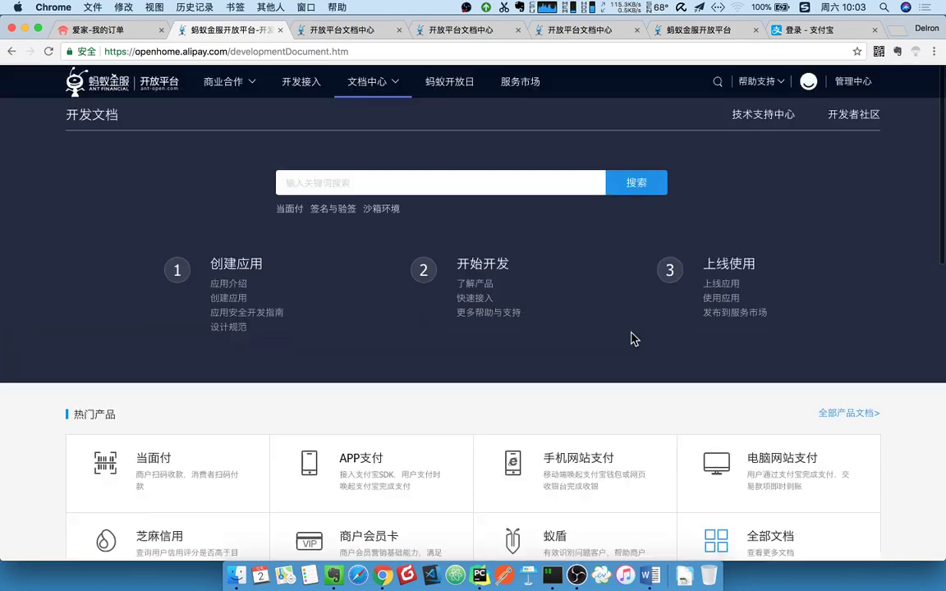
mouse_move(809, 82)
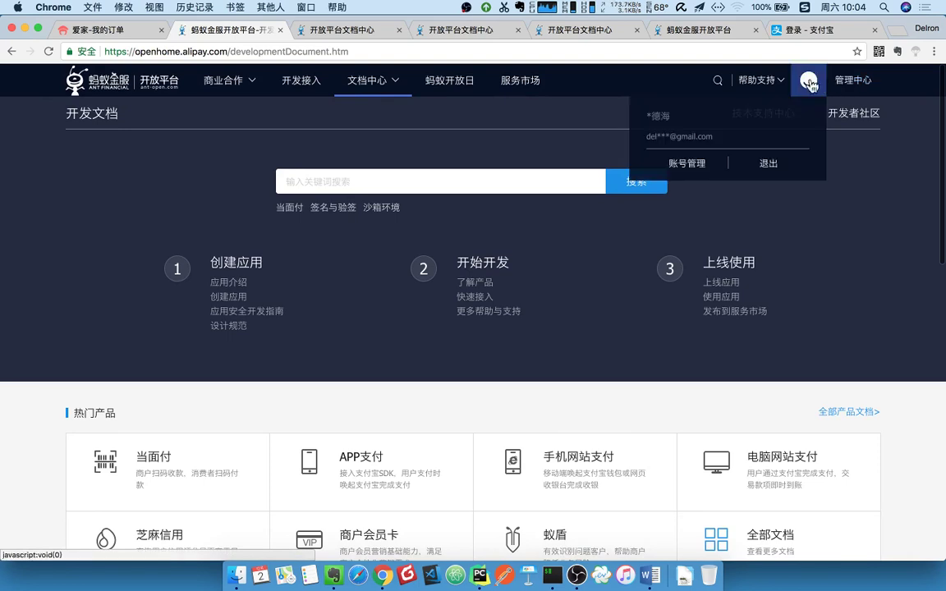
click(858, 86)
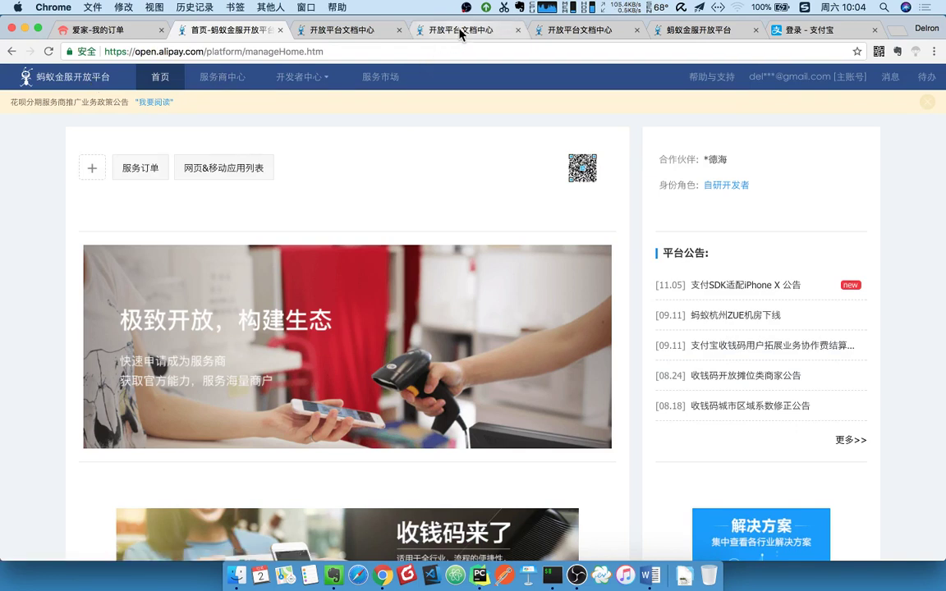
Open the 开发准备工作 page in the 手机网站支付 documentation to view how an application is created.
click(419, 29)
click(577, 32)
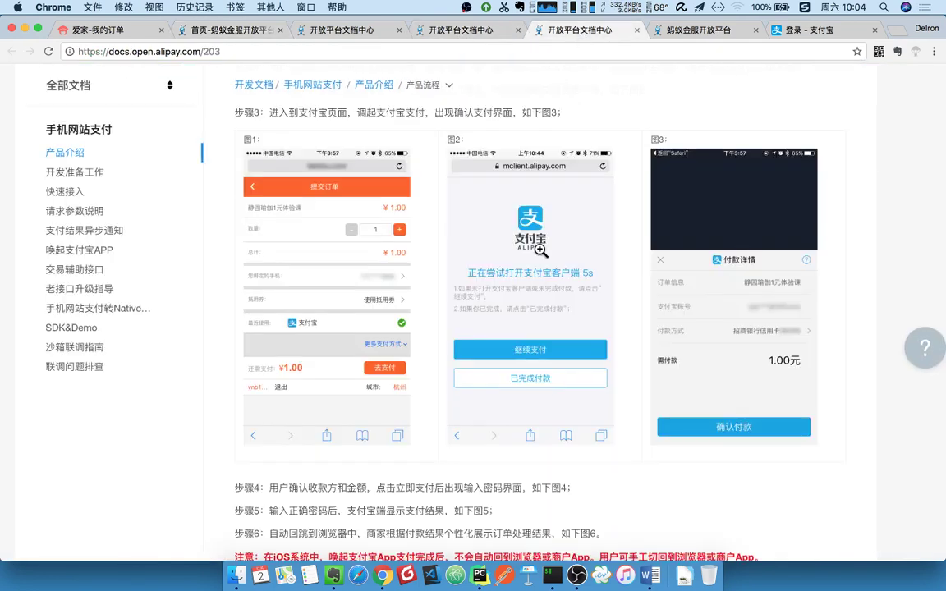
scroll(540, 255, up, 3)
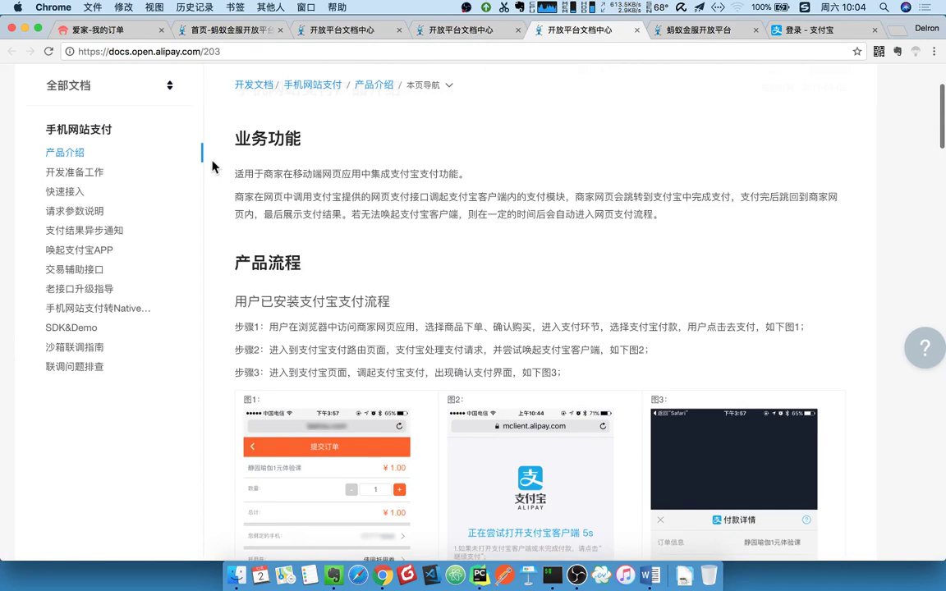
click(59, 176)
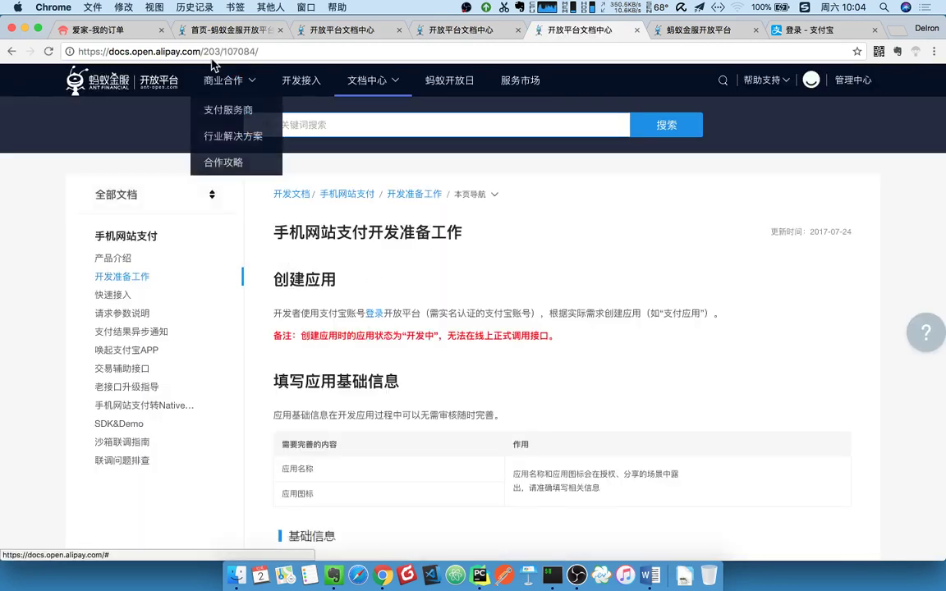
Return to the management home, open the 网页&移动应用 list and start a new 支付接入 application.
click(217, 33)
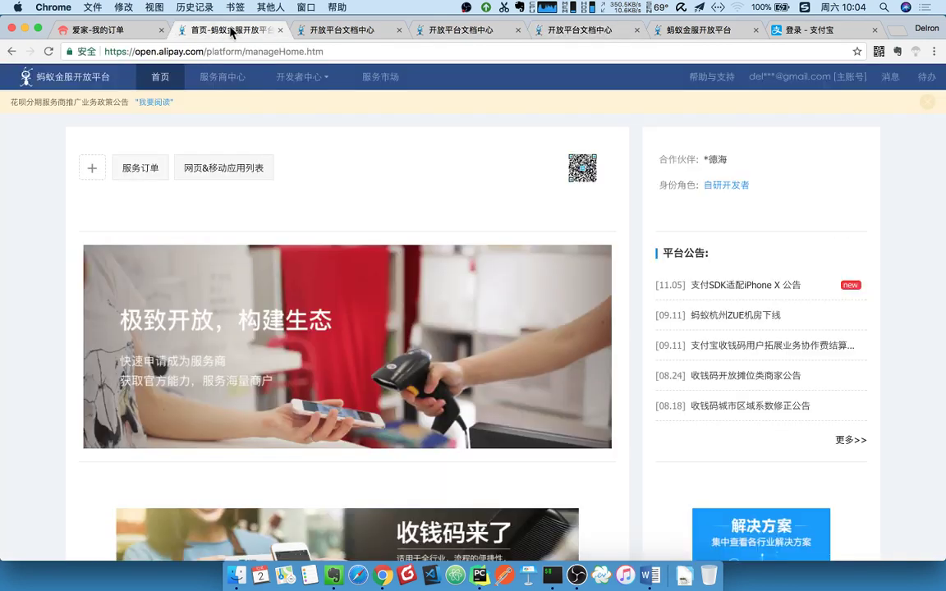
click(216, 171)
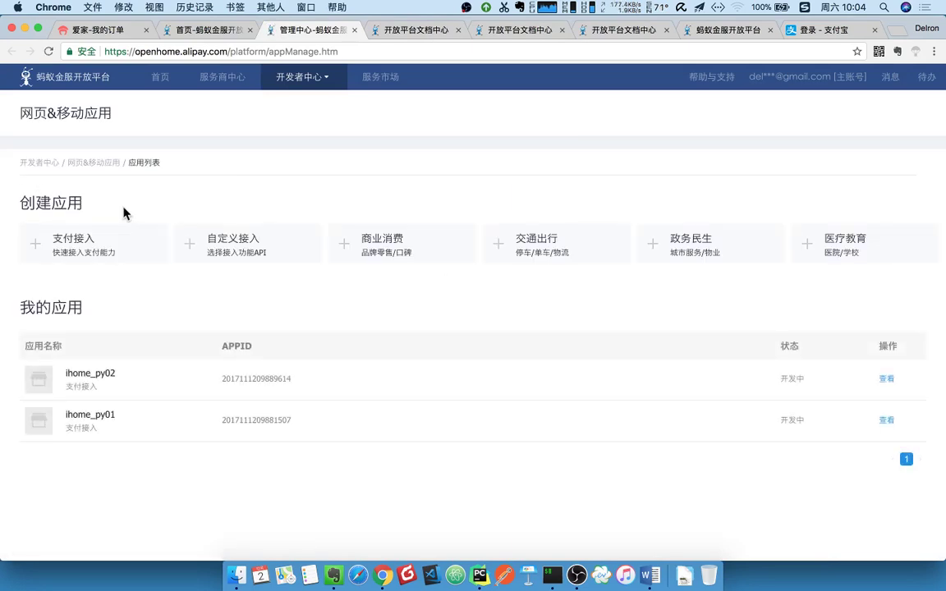
click(59, 258)
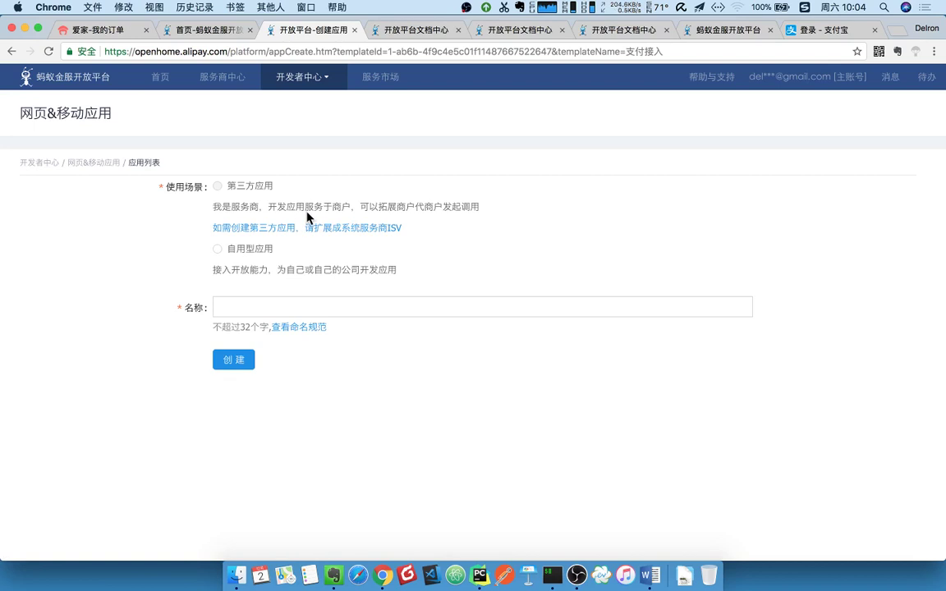
Choose 自用型应用 as the usage scenario, name the application ihome_py4 and create it.
scroll(306, 216, up, 5)
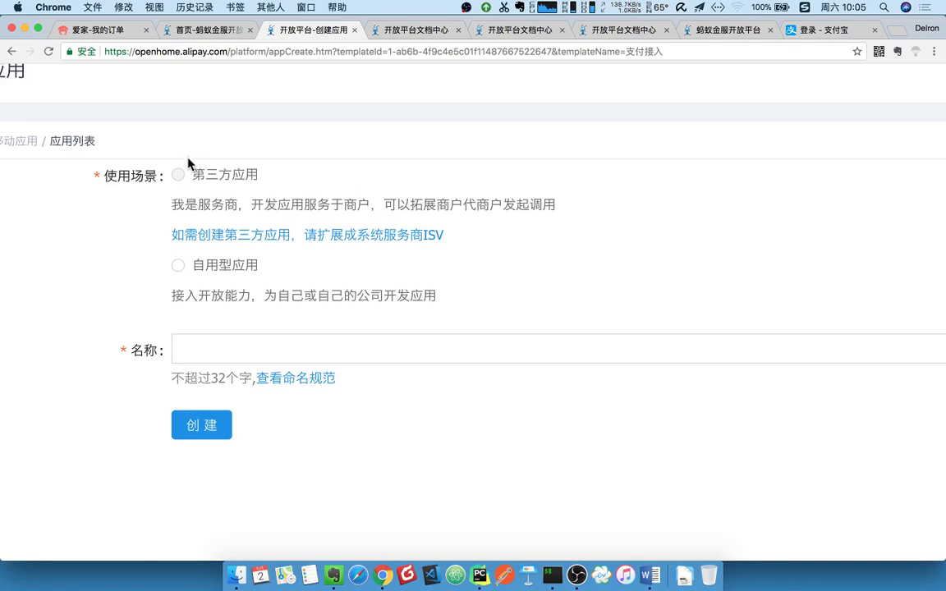
click(178, 265)
click(310, 349)
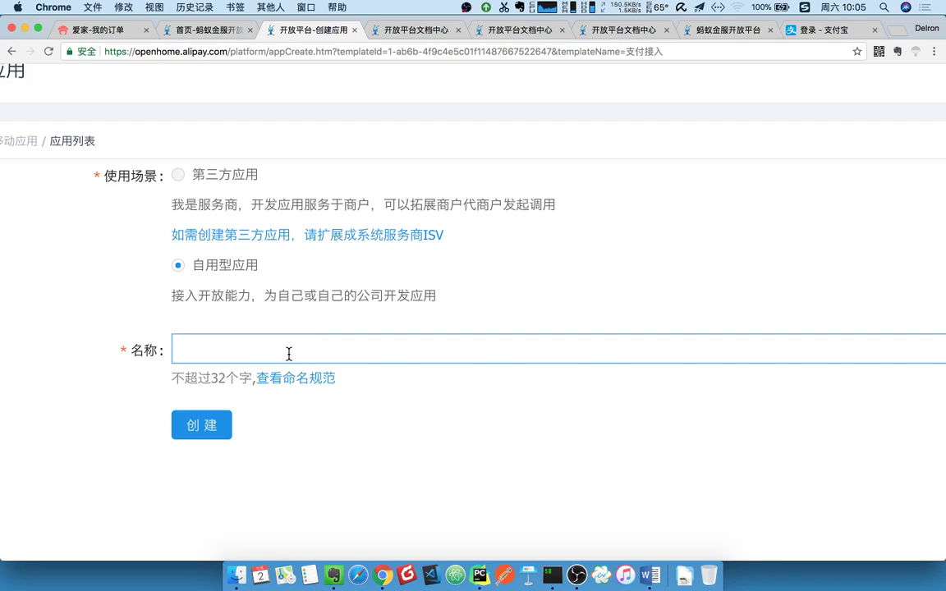
click(156, 364)
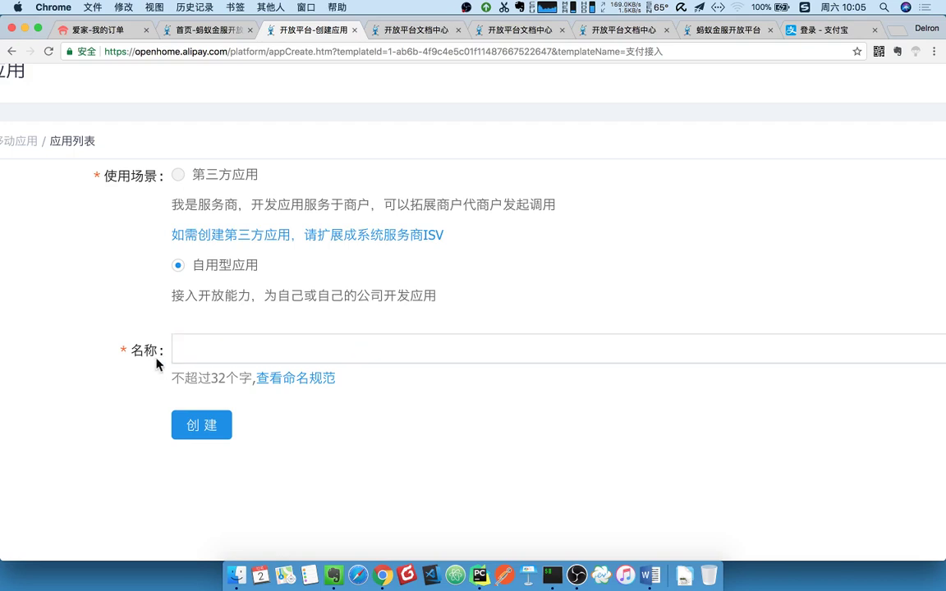
click(238, 352)
text(iho)
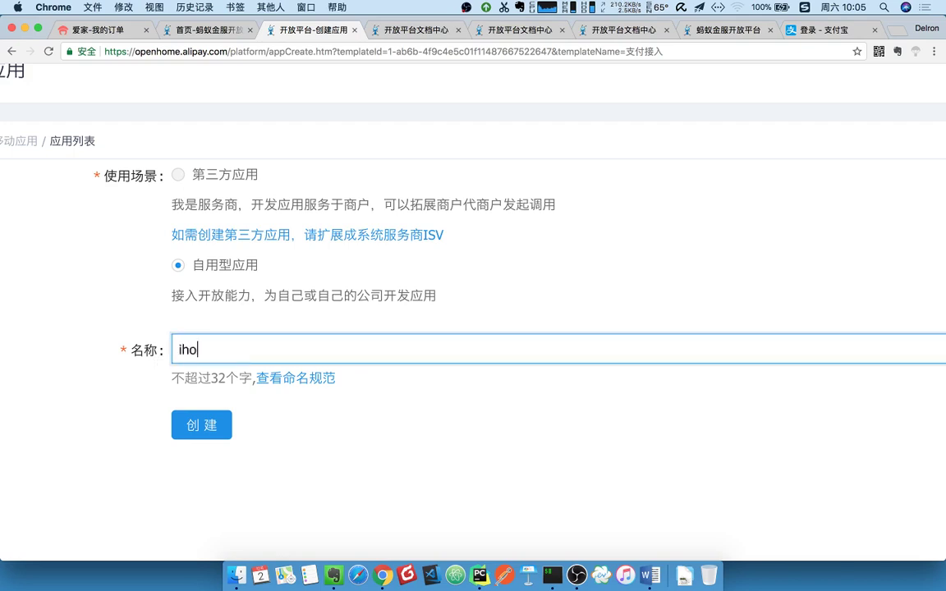
text(mo)
text(e)
text(_py2)
click(206, 436)
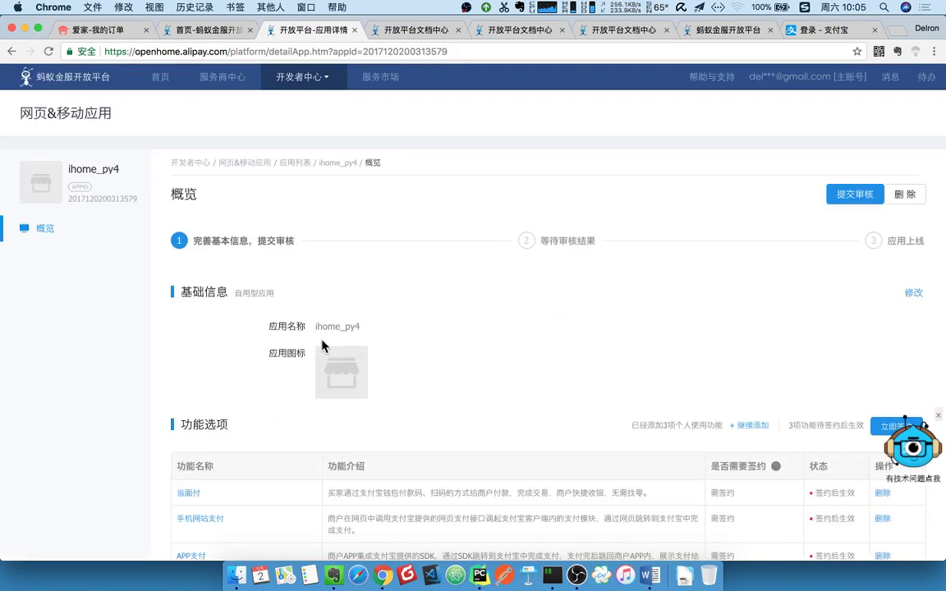
Examine the ihome_py4 overview, including its APPID and the payment functions listed under 功能选项.
scroll(322, 346, down, 2)
scroll(322, 346, down, 3)
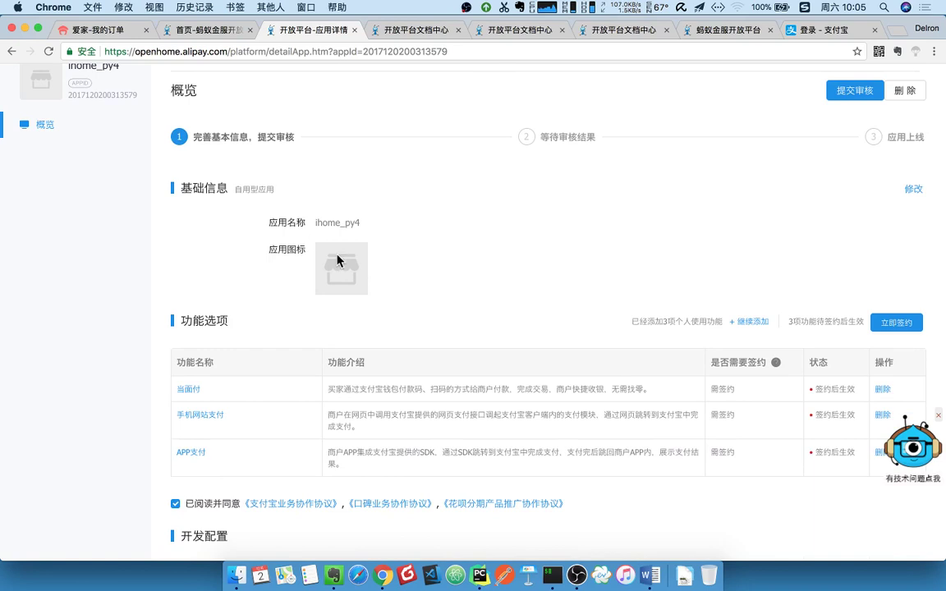
scroll(329, 263, up, 4)
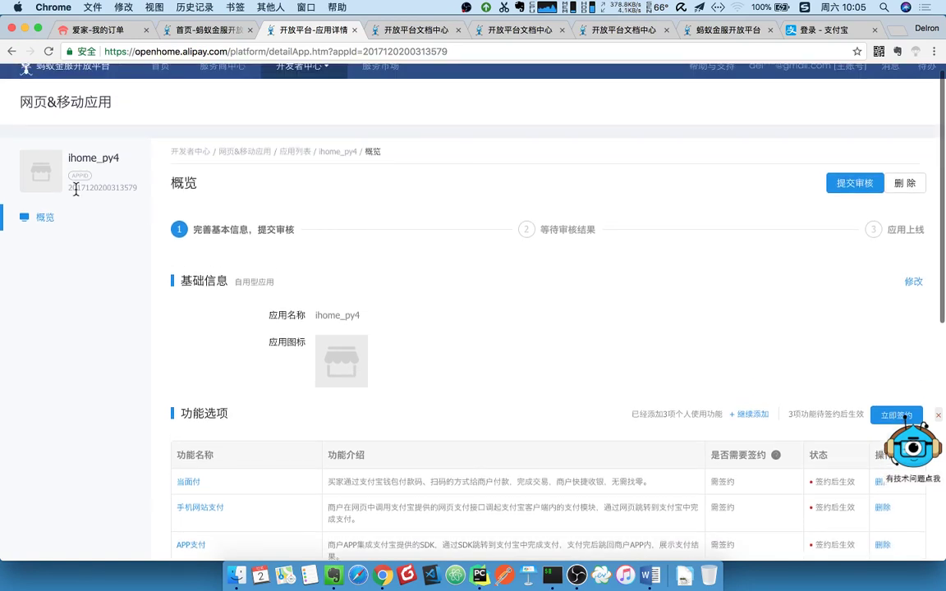
drag(70, 187, 136, 188)
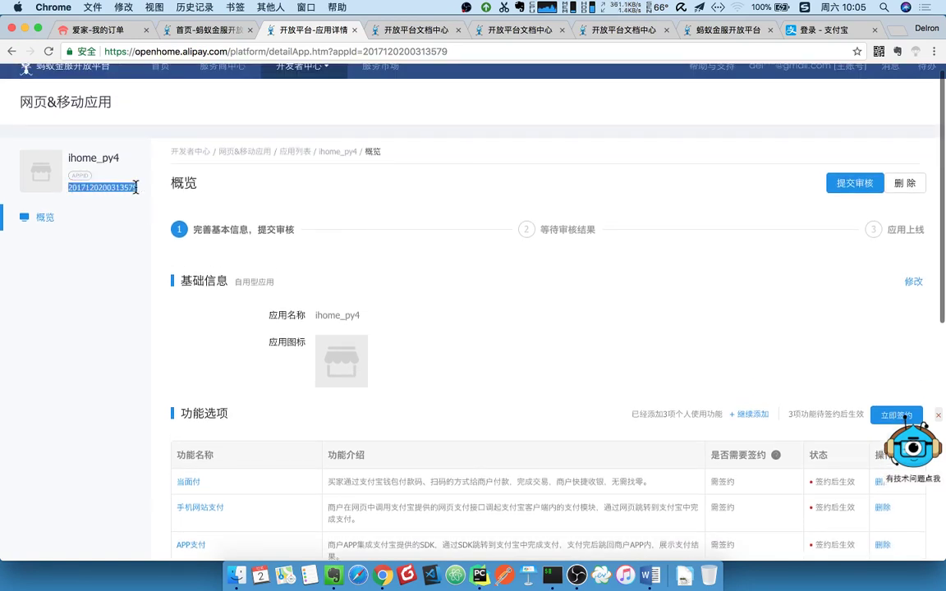
scroll(216, 234, down, 2)
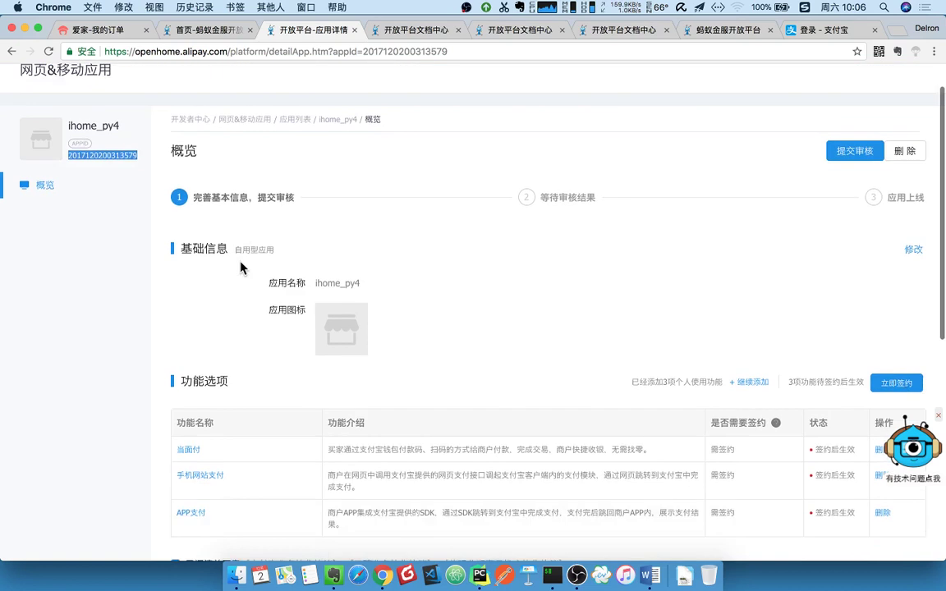
scroll(239, 262, down, 3)
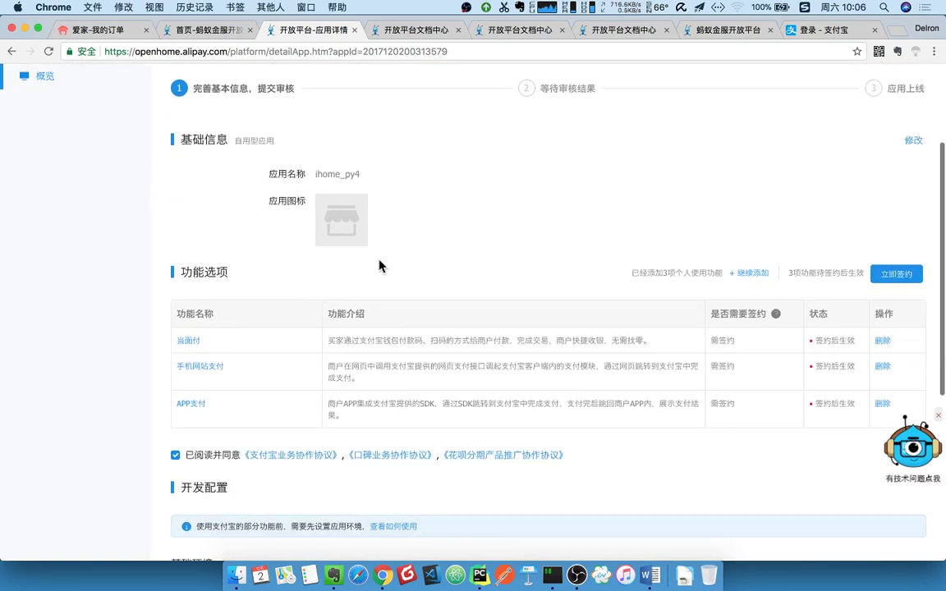
scroll(498, 211, up, 5)
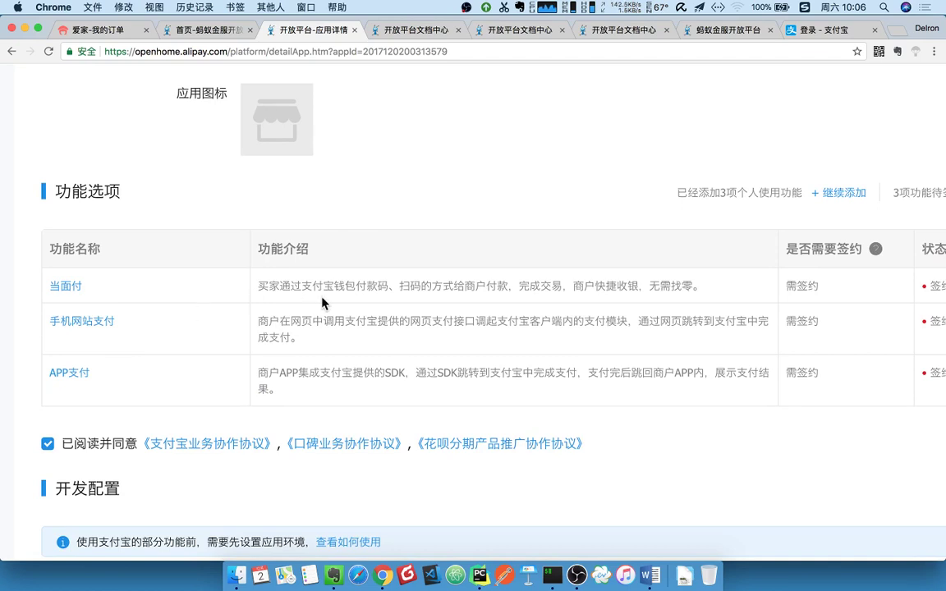
key(super+minus)
key(super+minus)
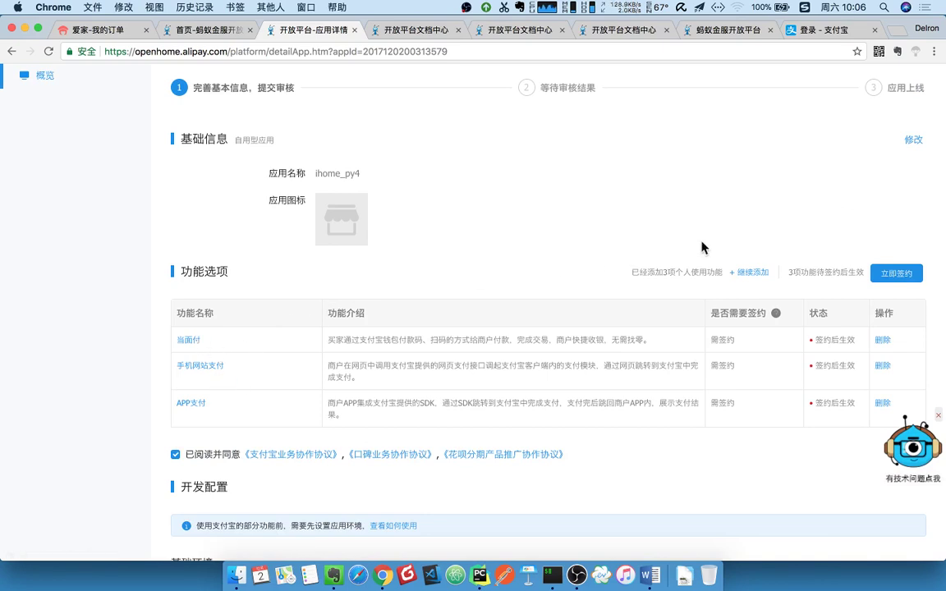
Add the 电脑网站支付 function to the ihome_py4 application and confirm the selection.
click(747, 272)
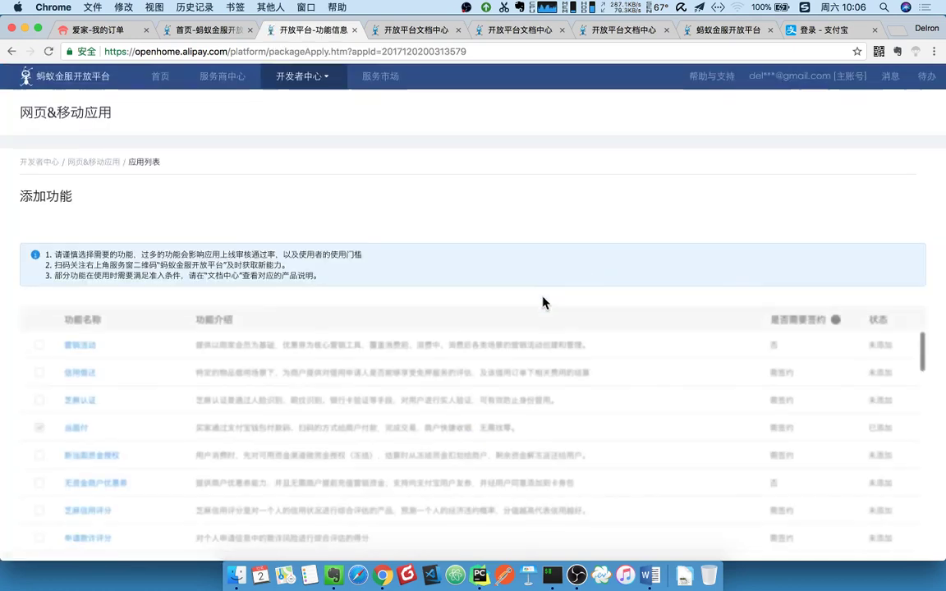
scroll(543, 303, down, 2)
scroll(516, 203, down, 3)
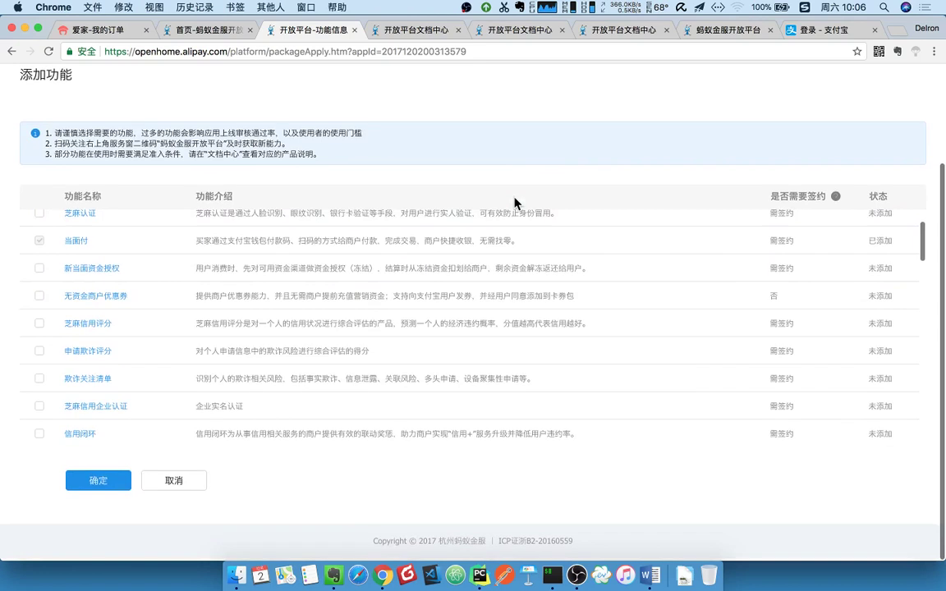
scroll(306, 300, up, 5)
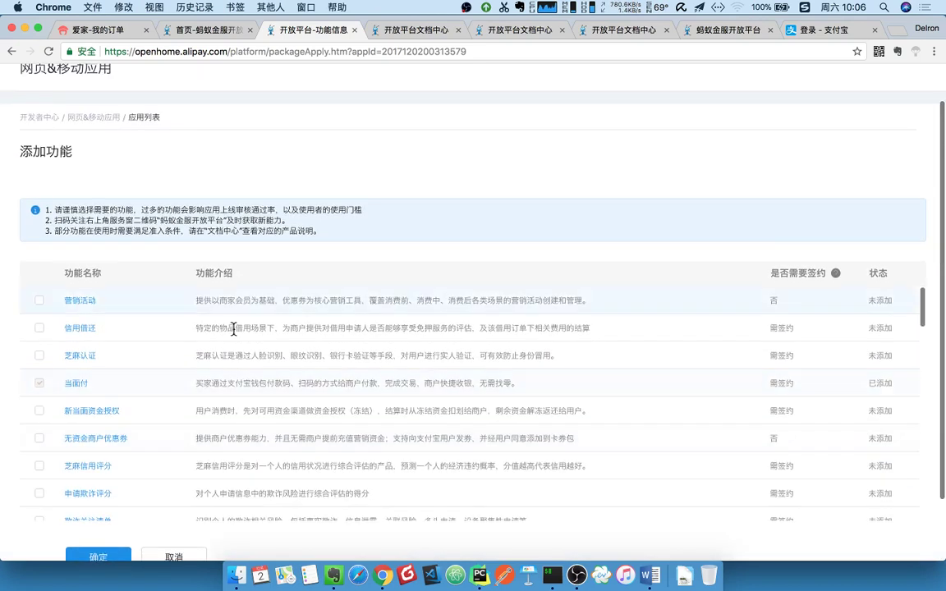
scroll(213, 337, down, 10)
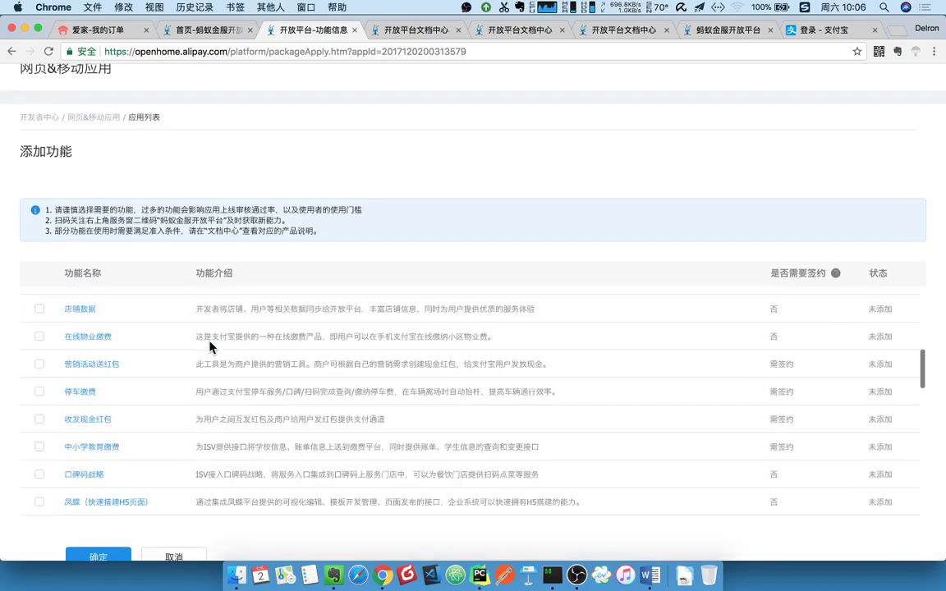
scroll(210, 345, down, 10)
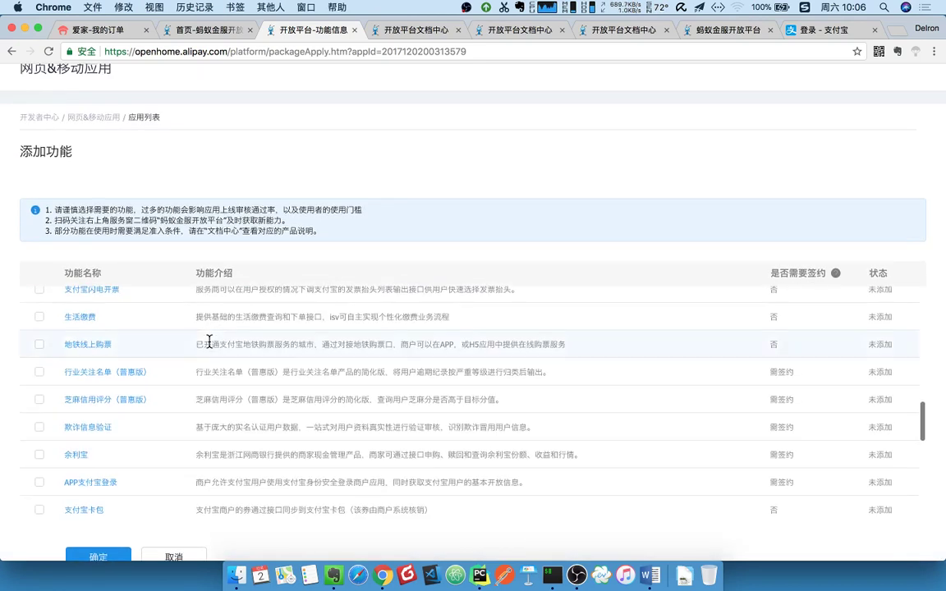
scroll(210, 341, down, 10)
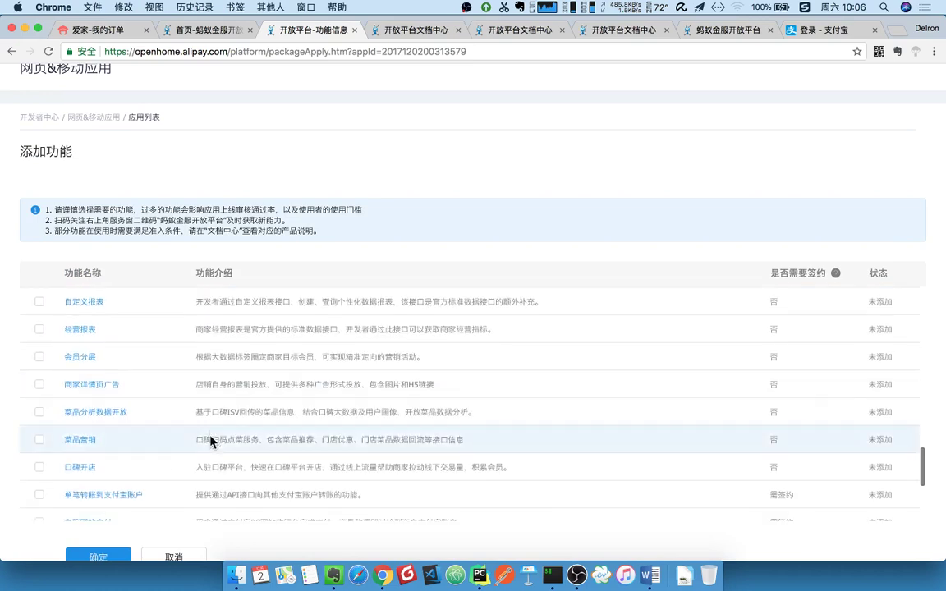
scroll(210, 442, down, 5)
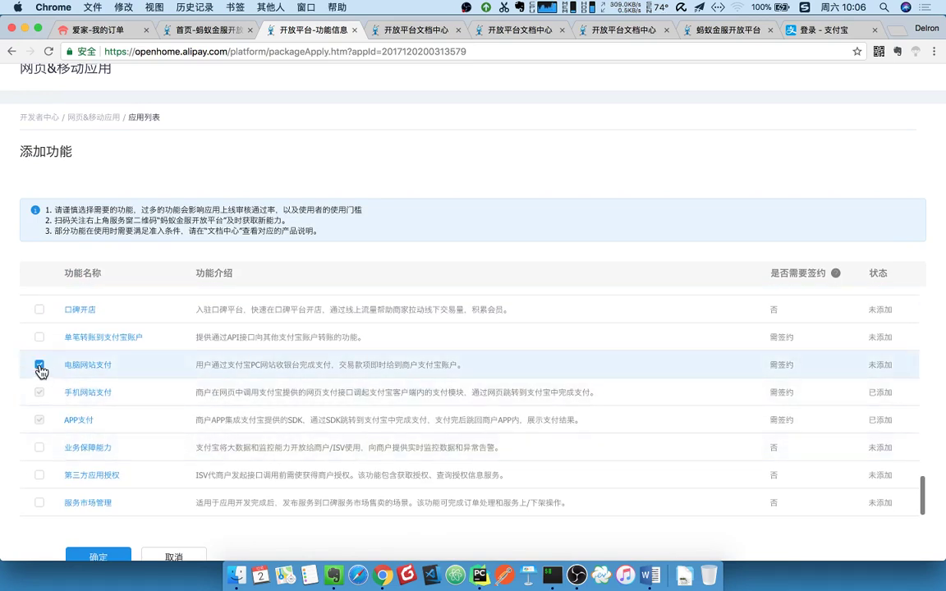
click(110, 558)
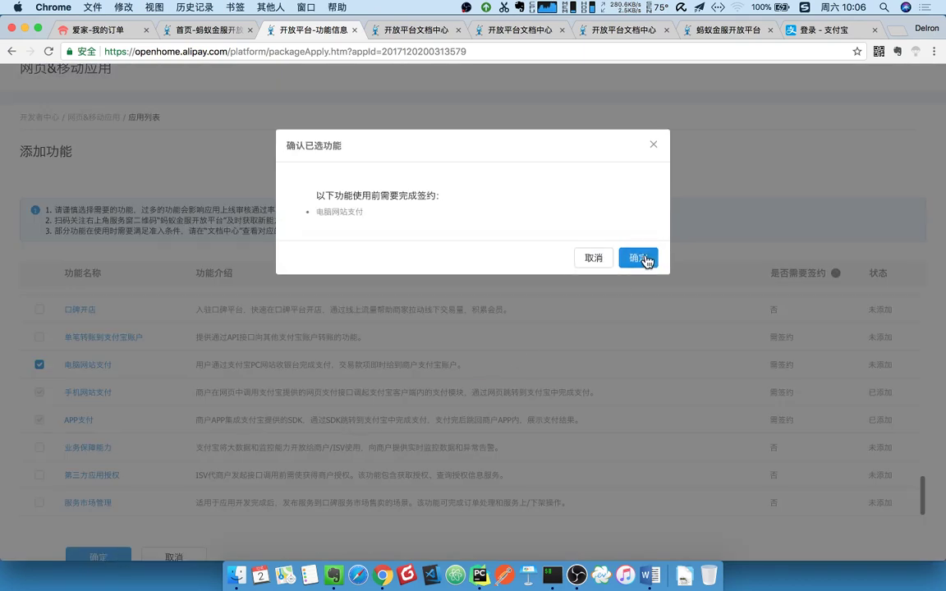
click(645, 258)
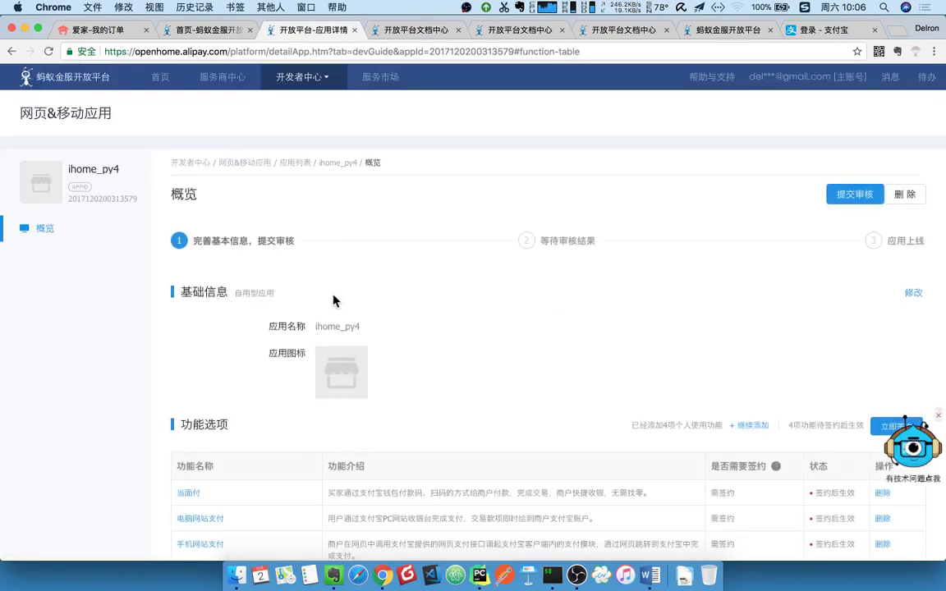
Review the functions now listed under 功能选项 for ihome_py4, including their contract requirement and status.
scroll(333, 301, down, 3)
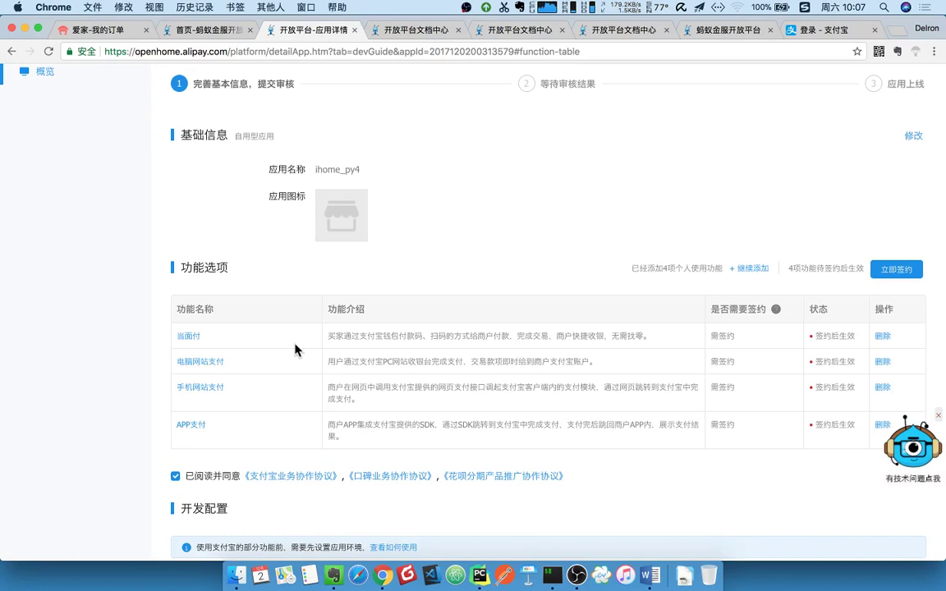
scroll(295, 349, up, 3)
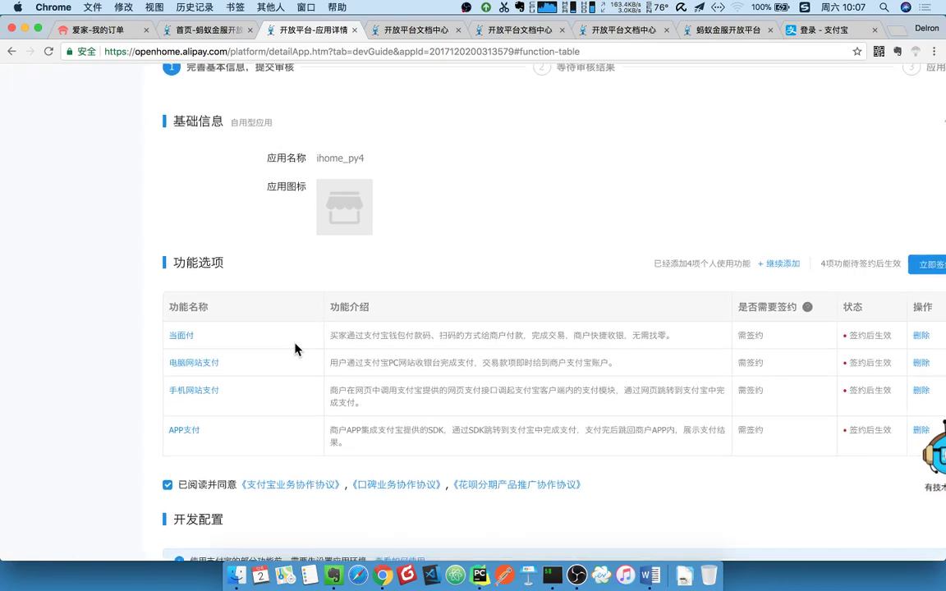
scroll(295, 349, right, 1)
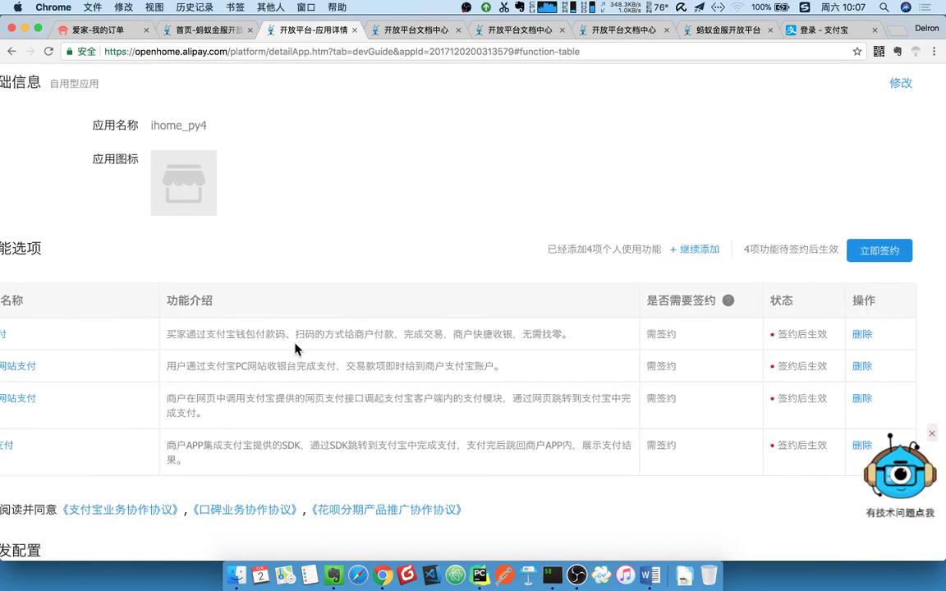
scroll(295, 349, left, 1)
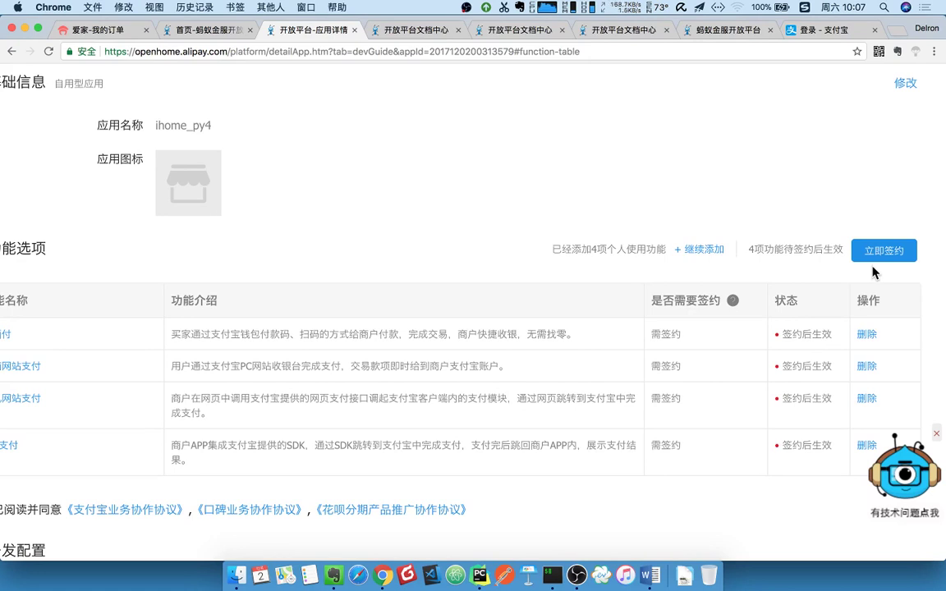
scroll(278, 382, left, 5)
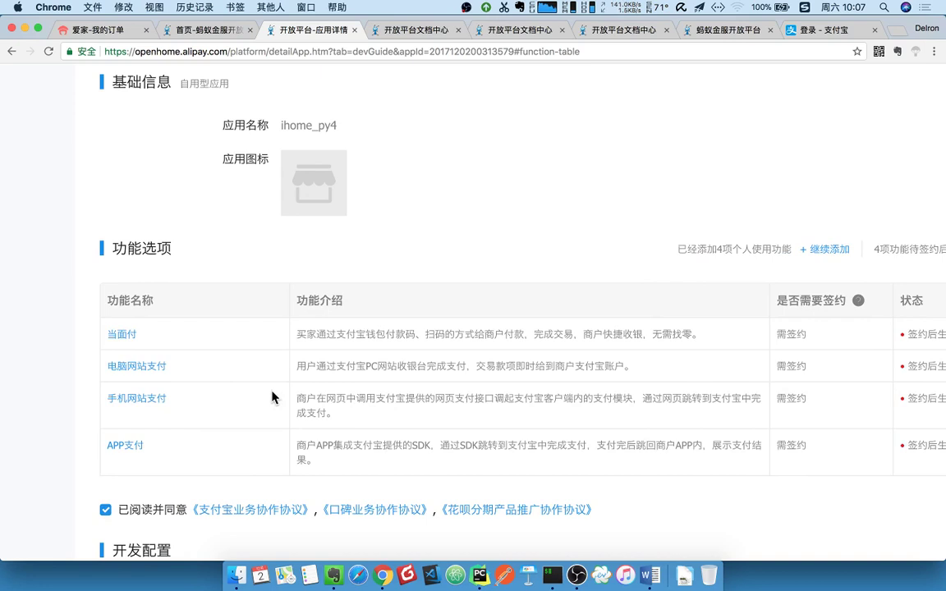
Open the contract-signing page for ihome_py4's pending functions, read its required steps and return to the application details.
scroll(273, 397, right, 5)
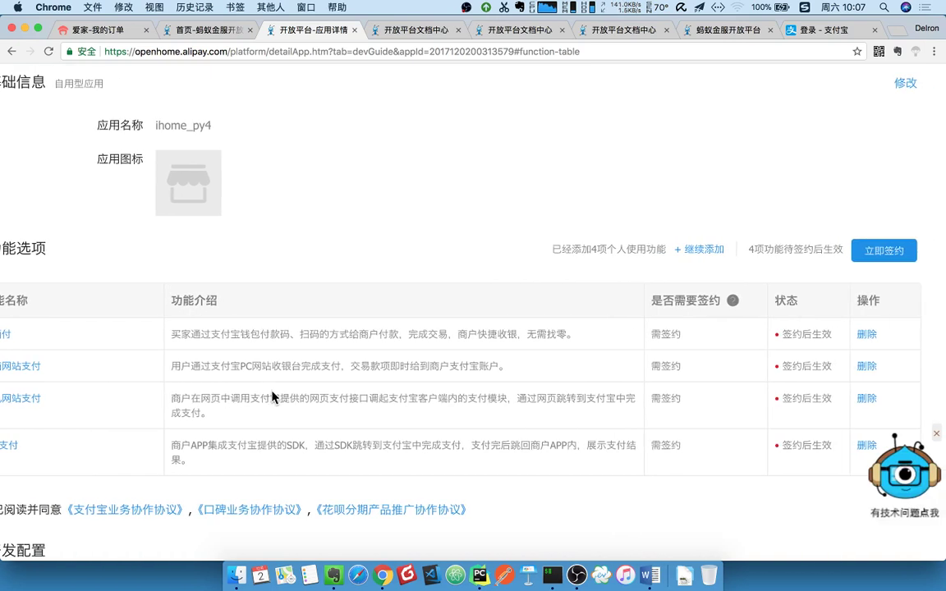
click(873, 256)
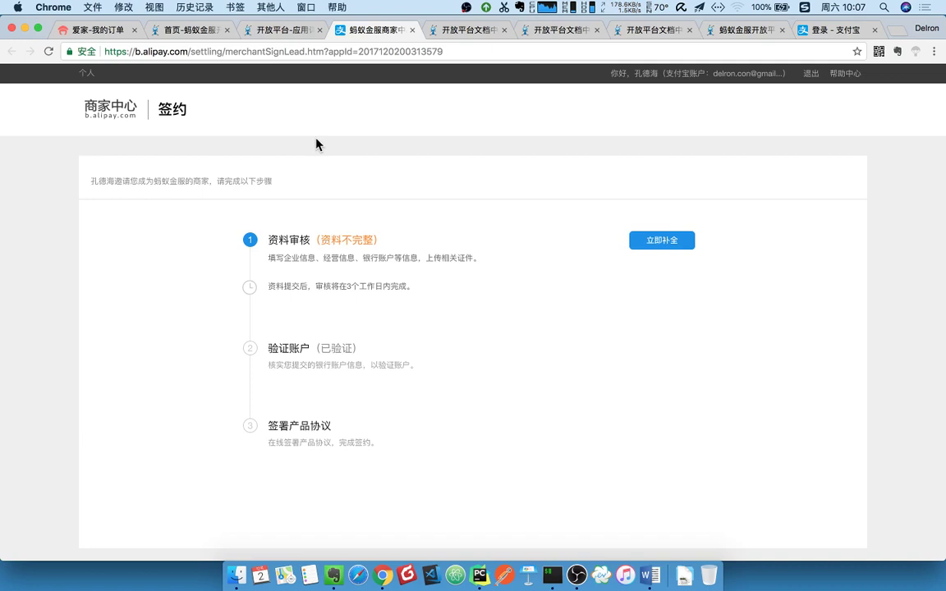
click(271, 31)
Examine the 开发配置 section of ihome_py4, including the gateway, callback address and interface signing settings.
scroll(365, 273, left, 2)
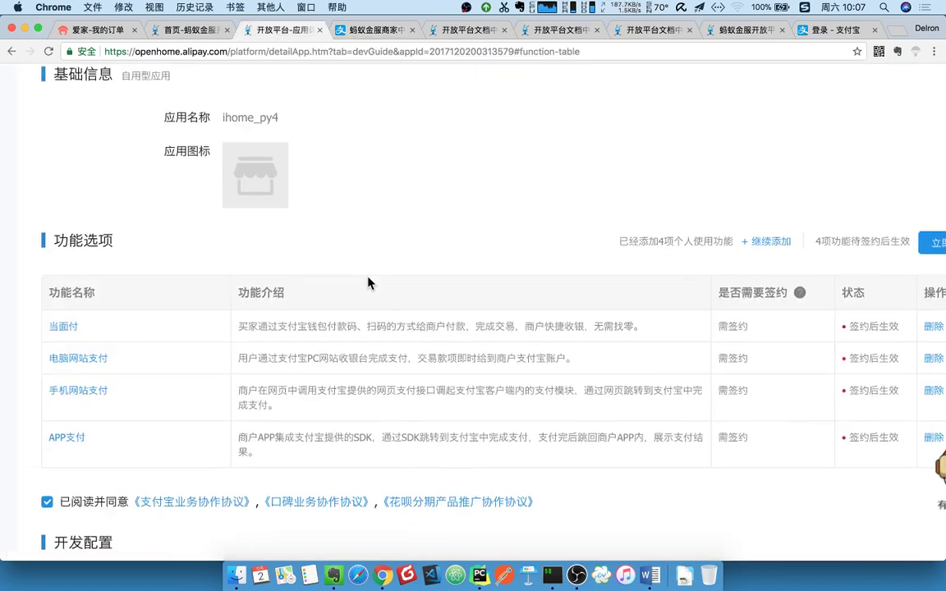
scroll(370, 246, down, 8)
scroll(368, 283, down, 3)
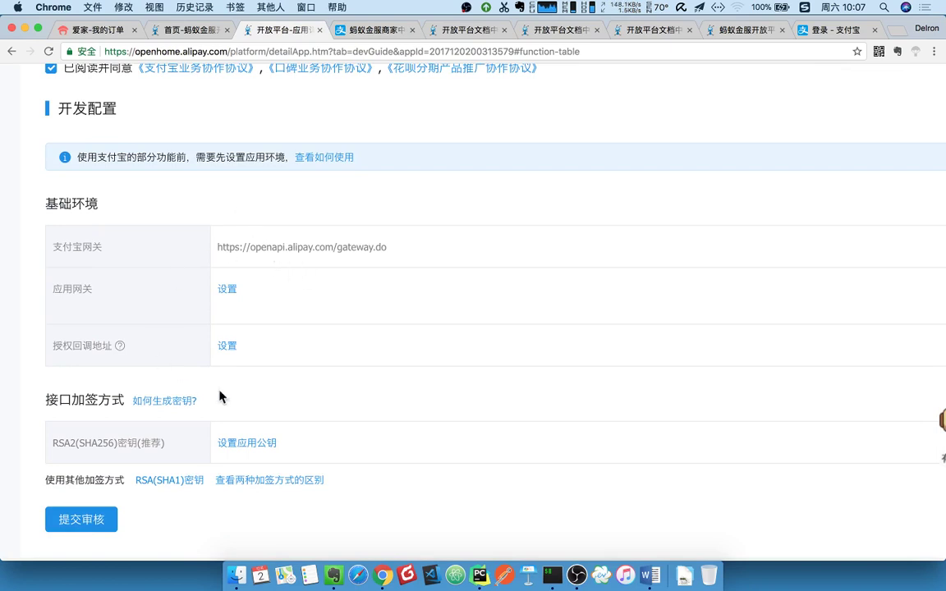
scroll(197, 363, down, 2)
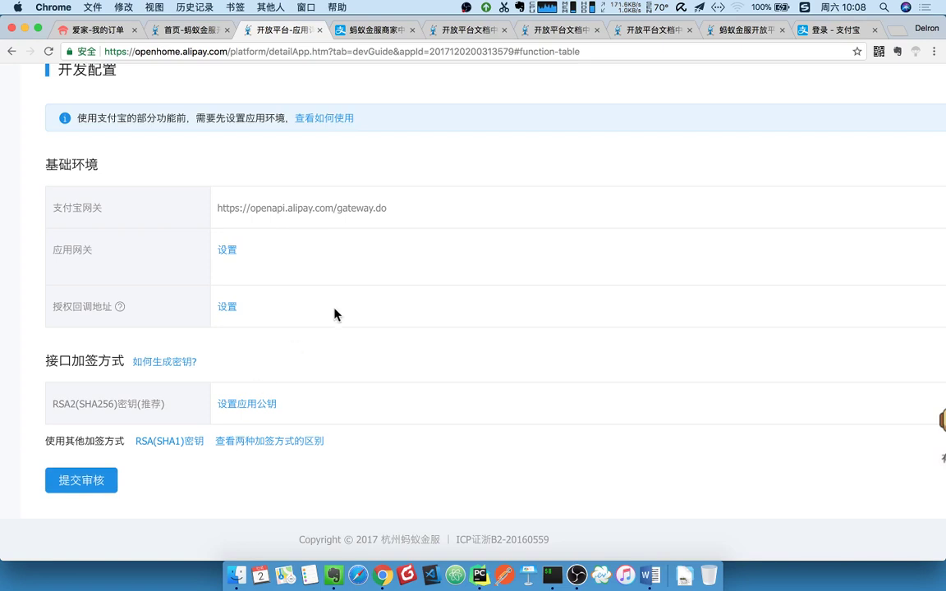
scroll(335, 313, up, 5)
scroll(334, 313, up, 6)
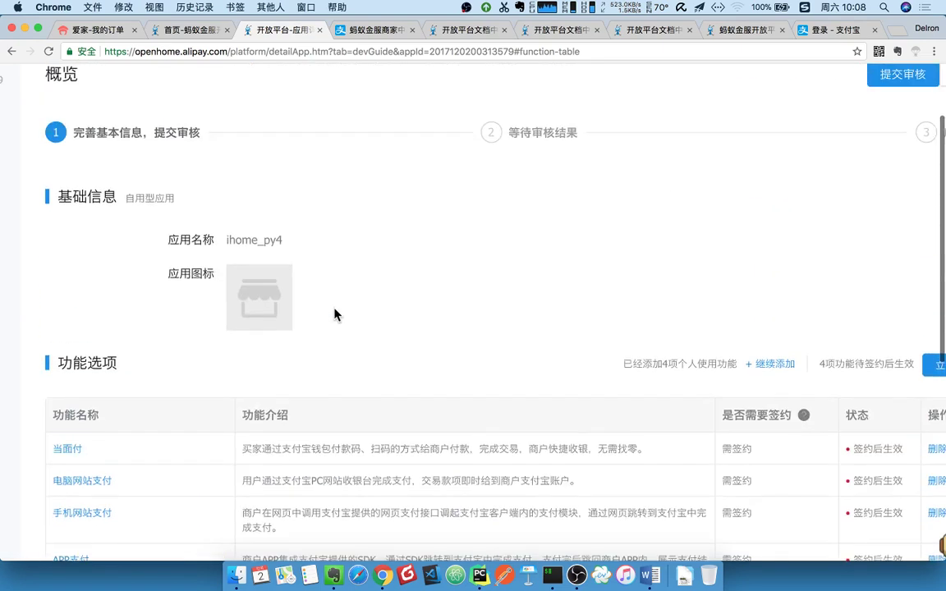
Review the ihome_py4 overview from the review stages to the 功能选项 table, reducing the page zoom one level.
scroll(334, 313, right, 2)
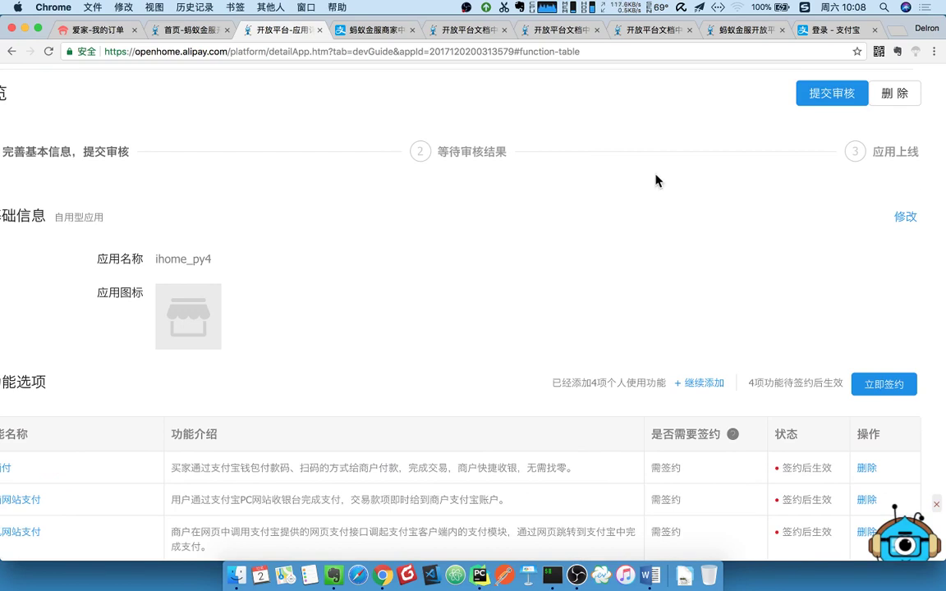
scroll(656, 180, left, 5)
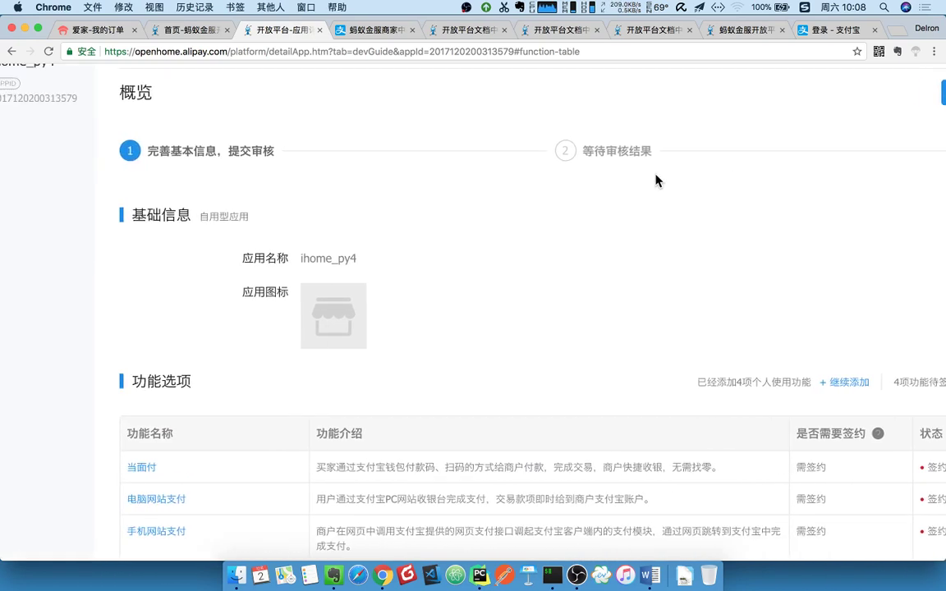
scroll(633, 180, up, 2)
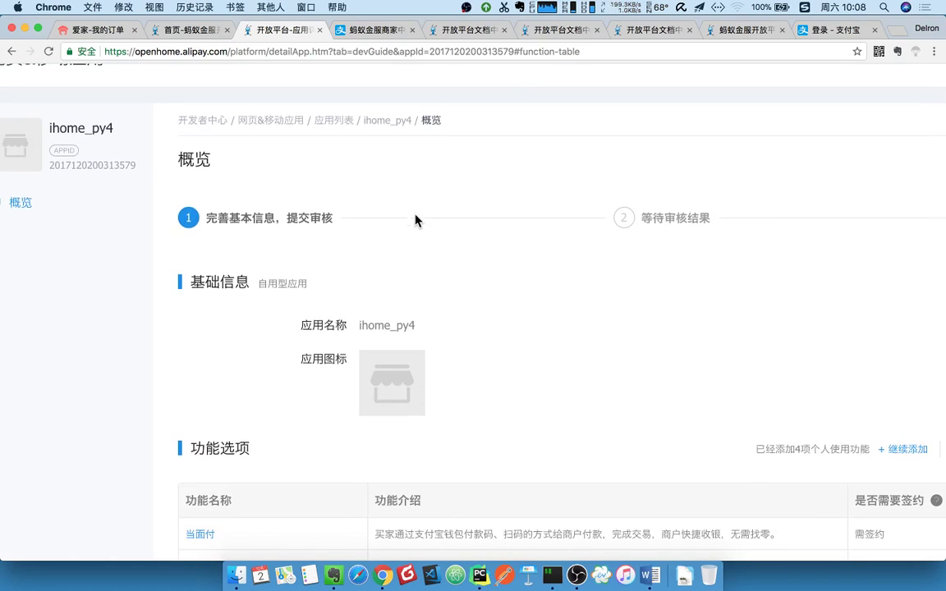
key(super+minus)
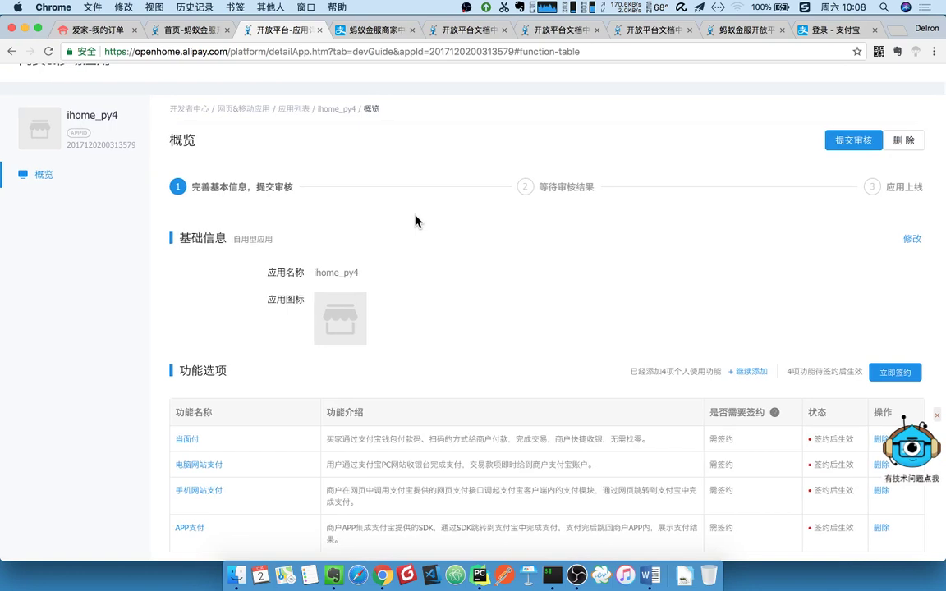
scroll(417, 221, down, 1)
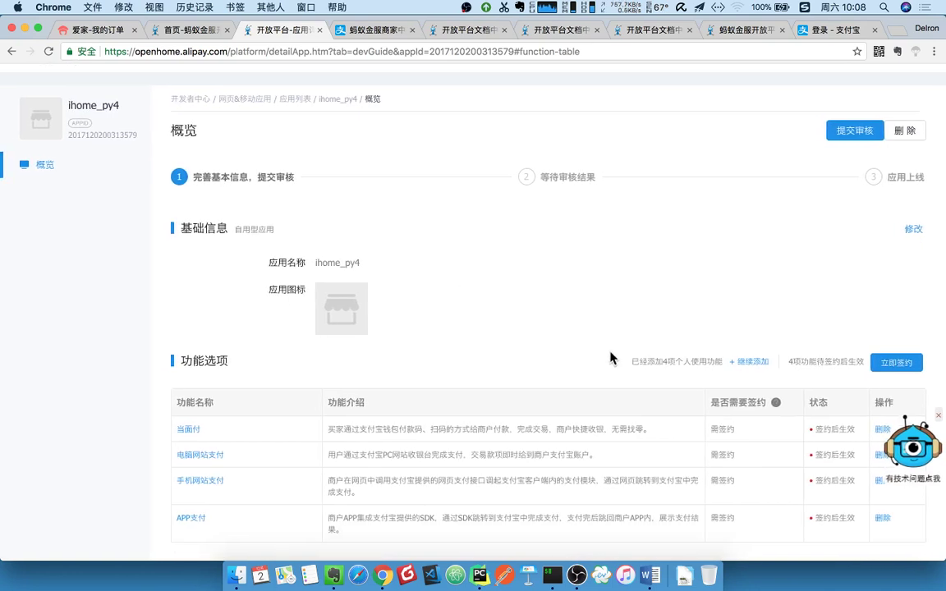
scroll(612, 329, down, 3)
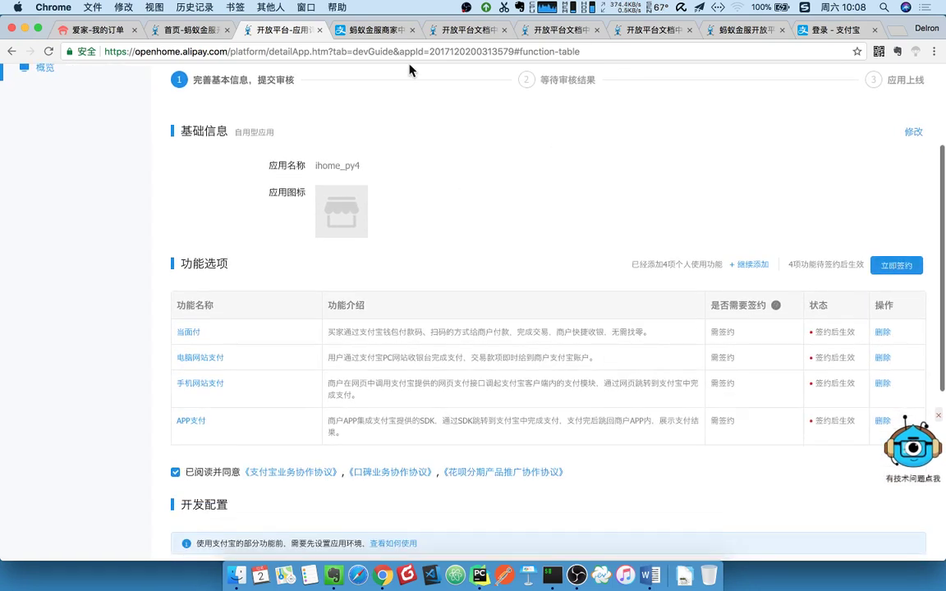
Reread the merchant contract-signing steps, close that page and go back to the ihome_py4 function list.
click(362, 30)
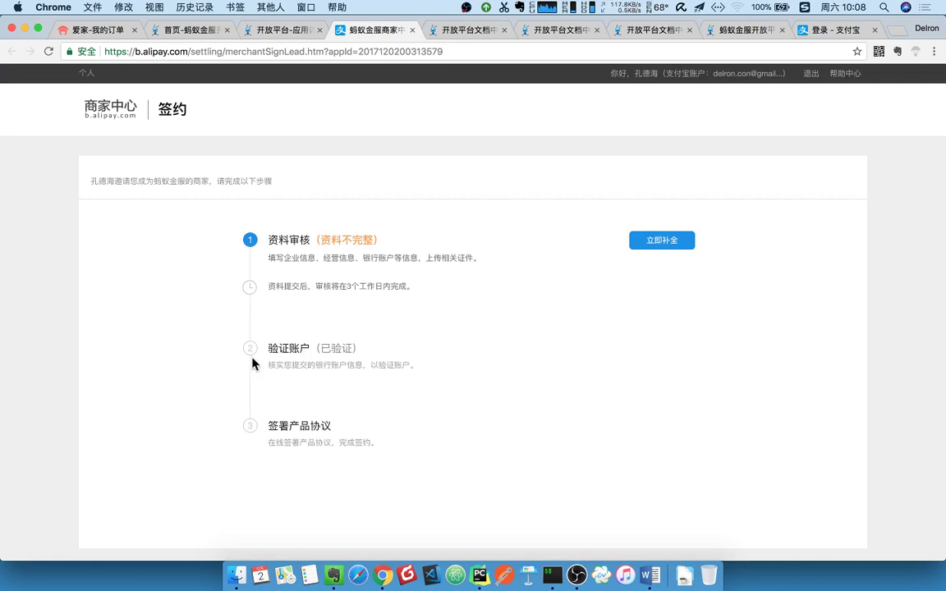
click(412, 30)
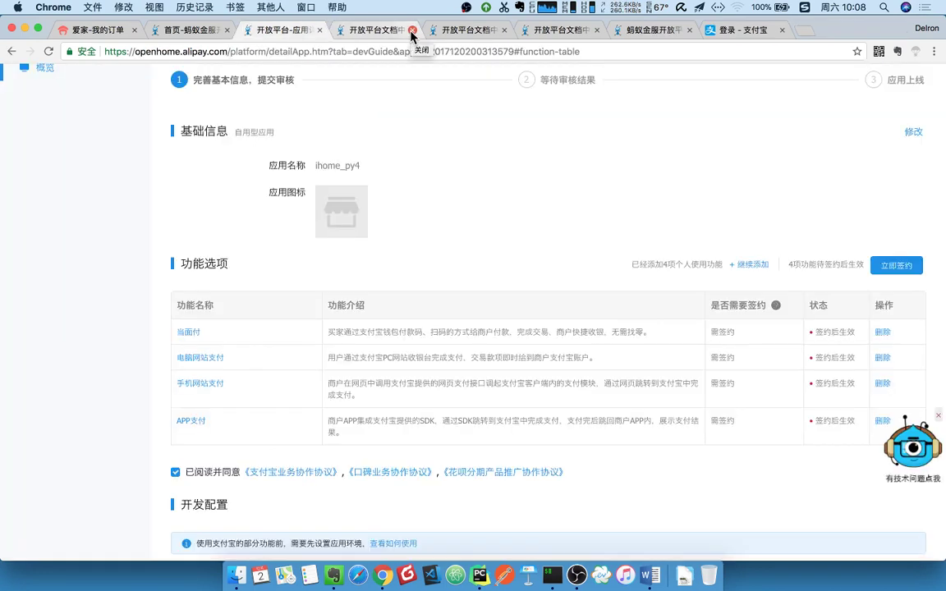
click(192, 31)
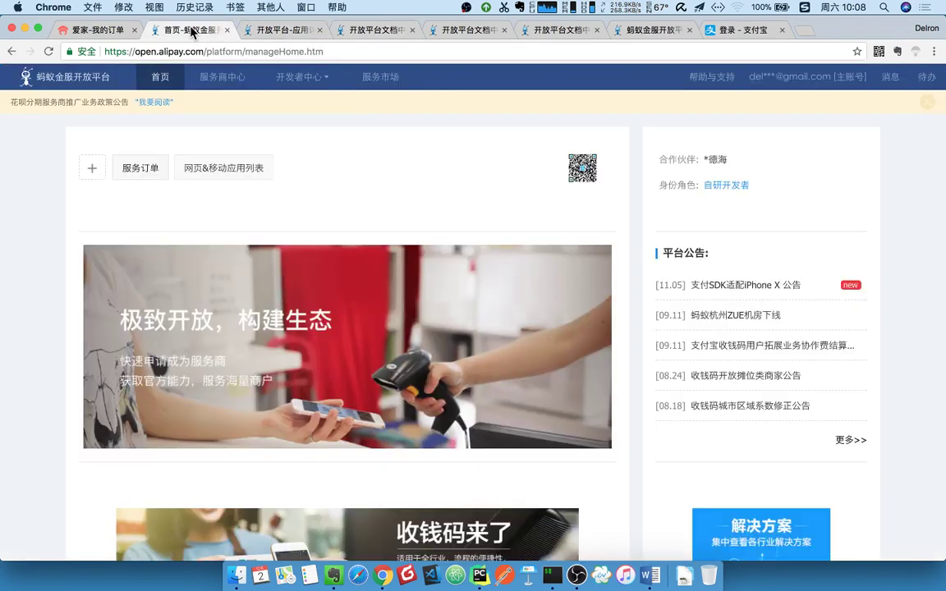
click(249, 29)
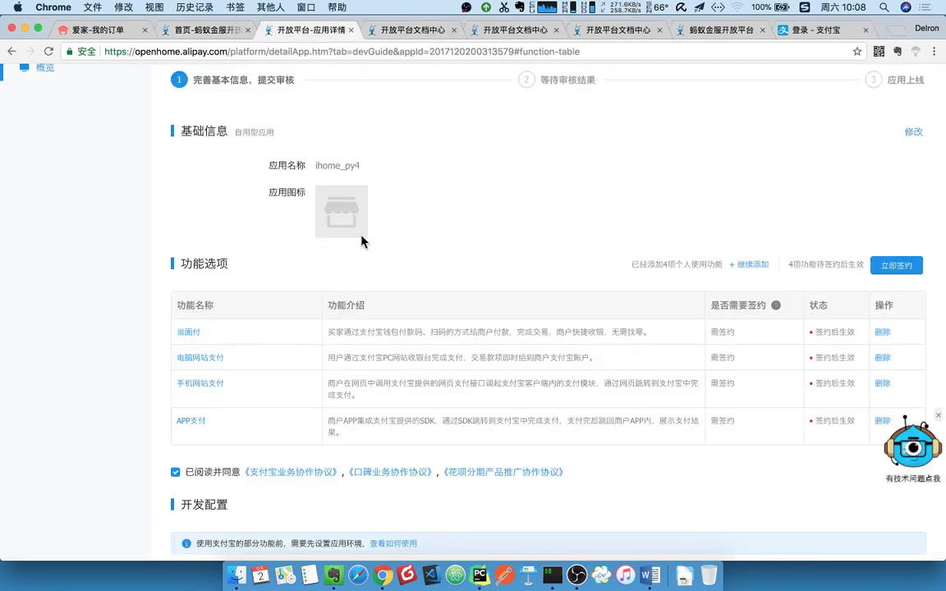
scroll(374, 294, down, 1)
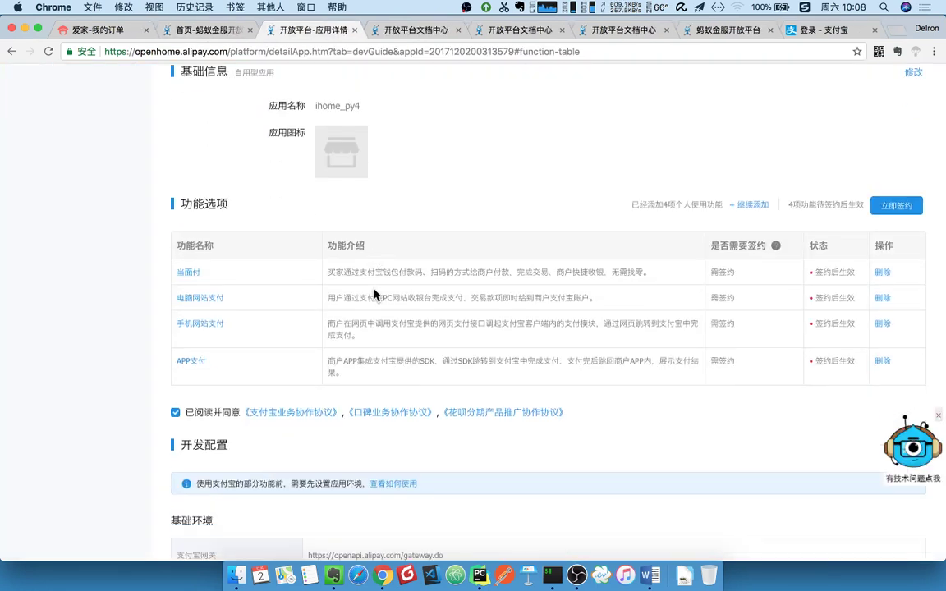
scroll(469, 297, down, 3)
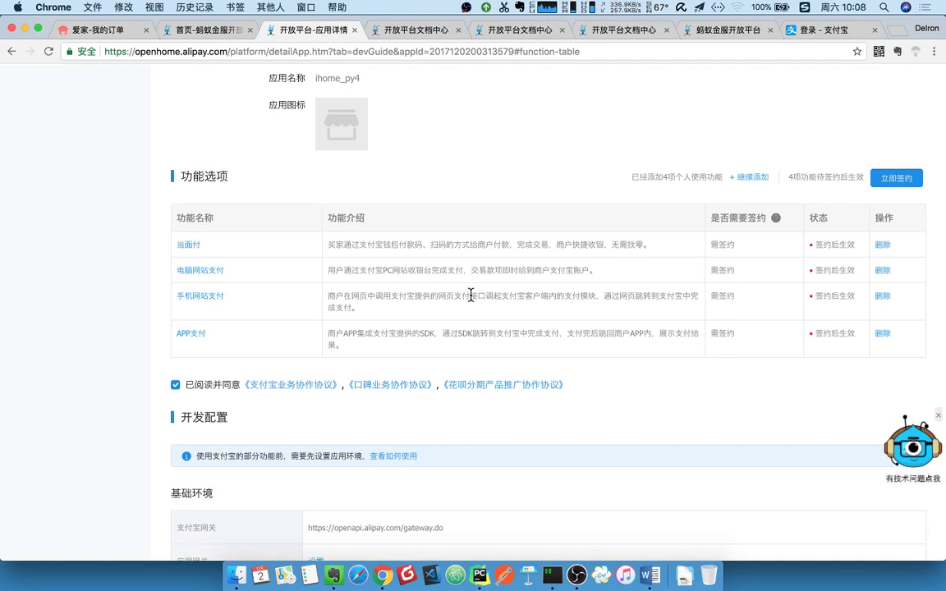
Open the sandbox environment from 研发服务 in the developer centre.
click(234, 39)
mouse_move(300, 76)
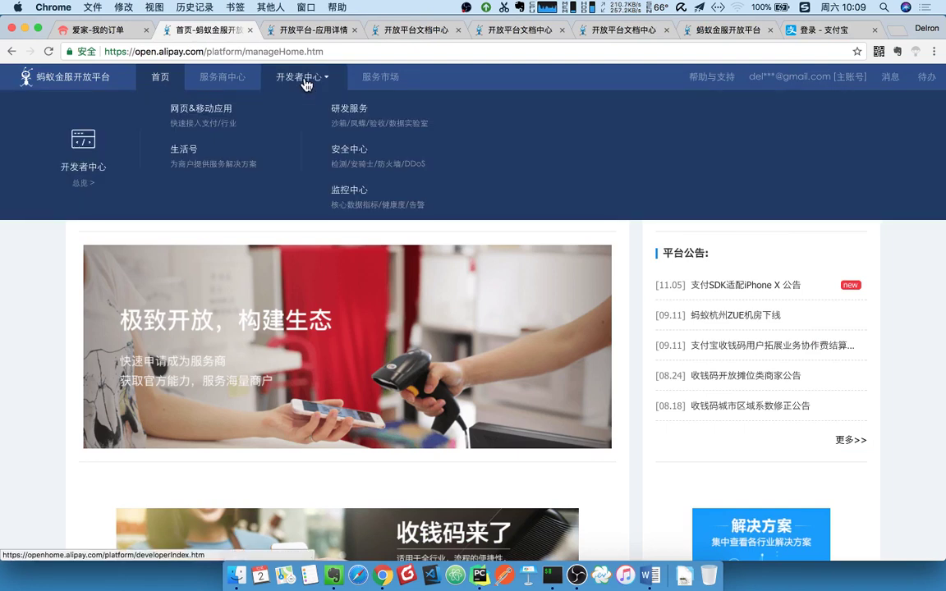
click(344, 128)
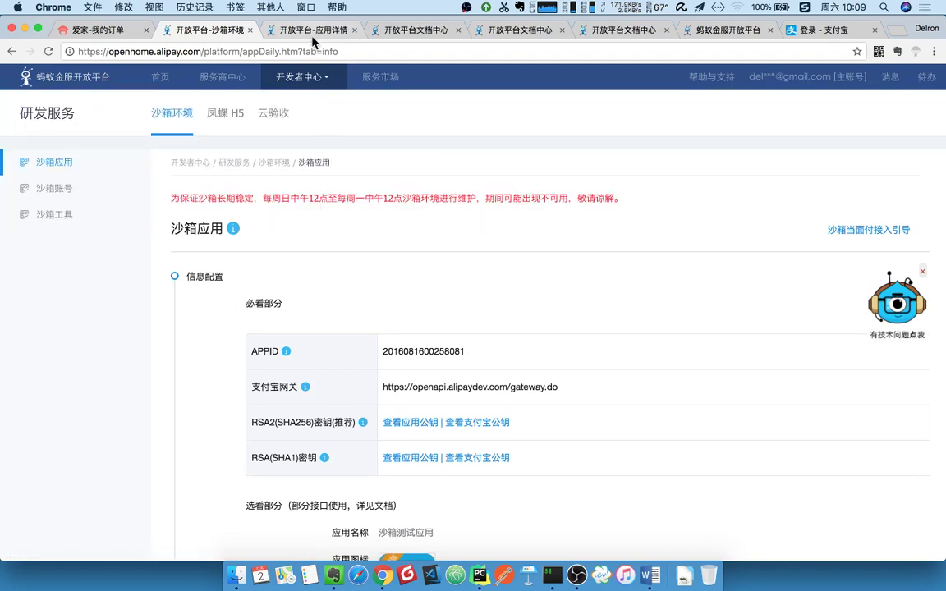
Compare the sandbox application's APPID, gateway and key settings with the ihome_py4 application overview.
click(313, 32)
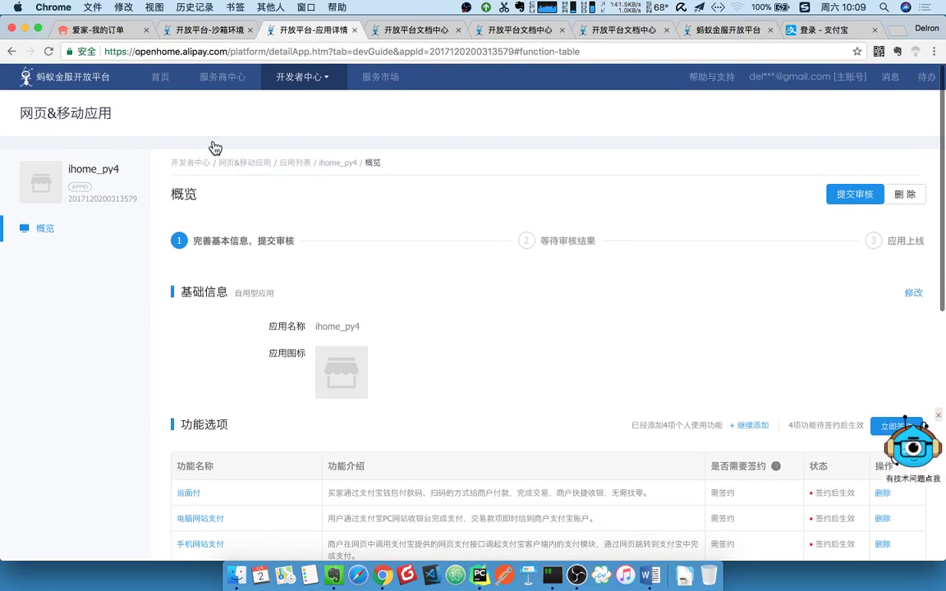
click(217, 30)
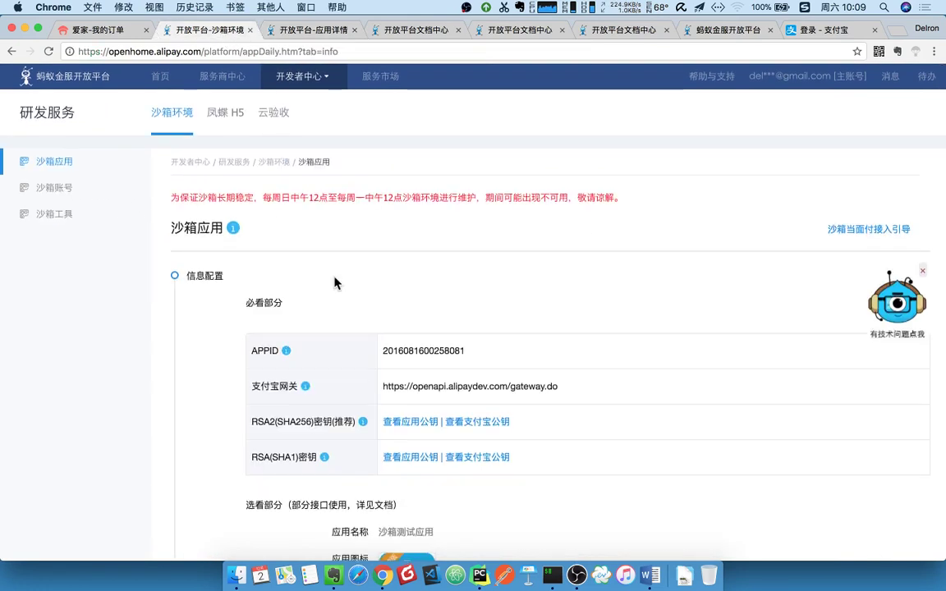
scroll(415, 283, down, 1)
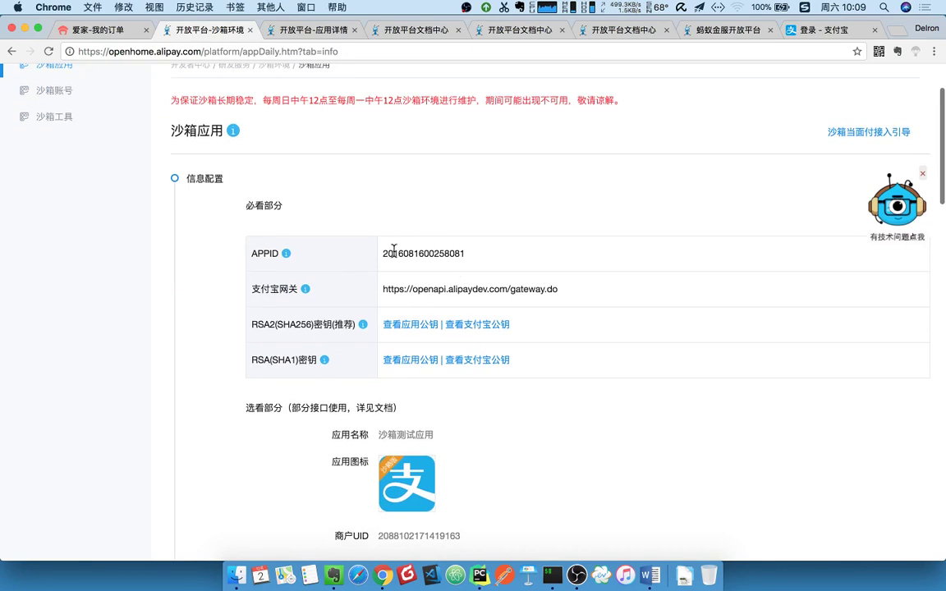
click(275, 28)
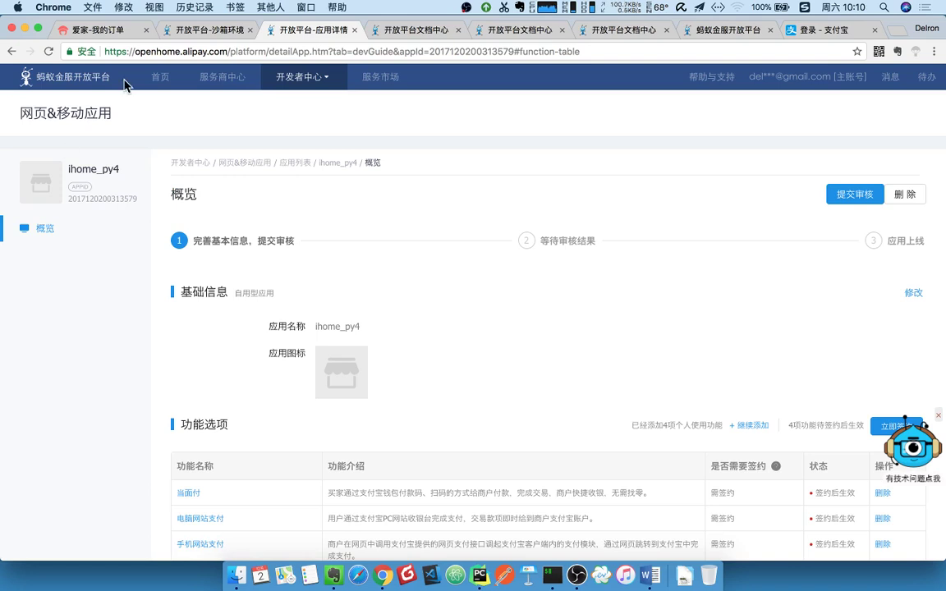
click(183, 30)
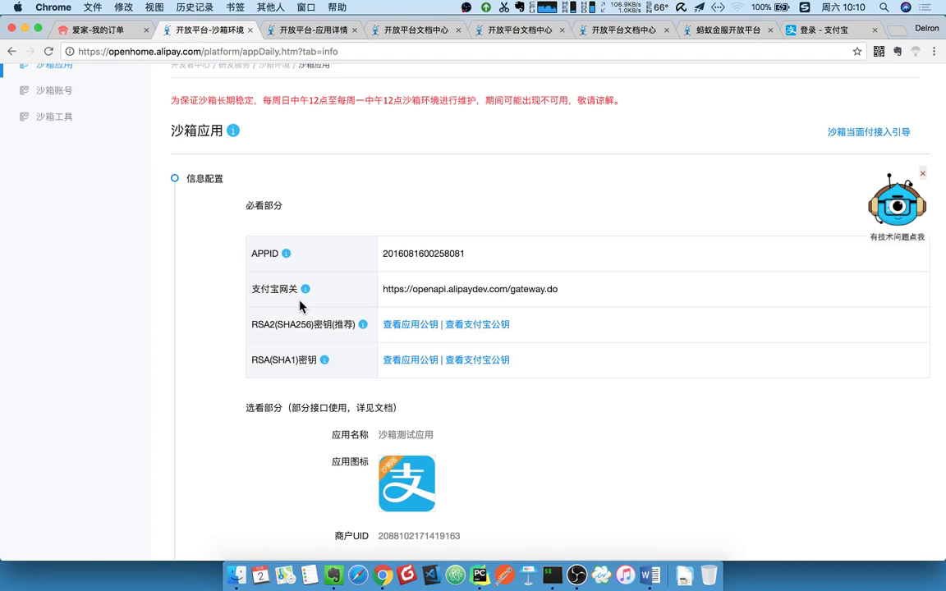
scroll(97, 177, up, 3)
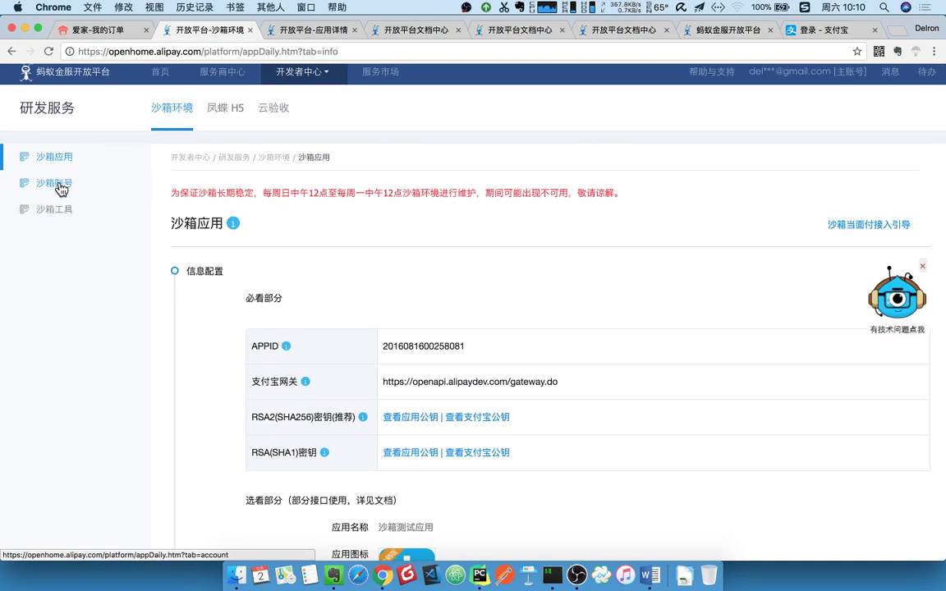
Open the 沙箱账号 page and examine the merchant and buyer account details, including the buyer's balance.
click(59, 186)
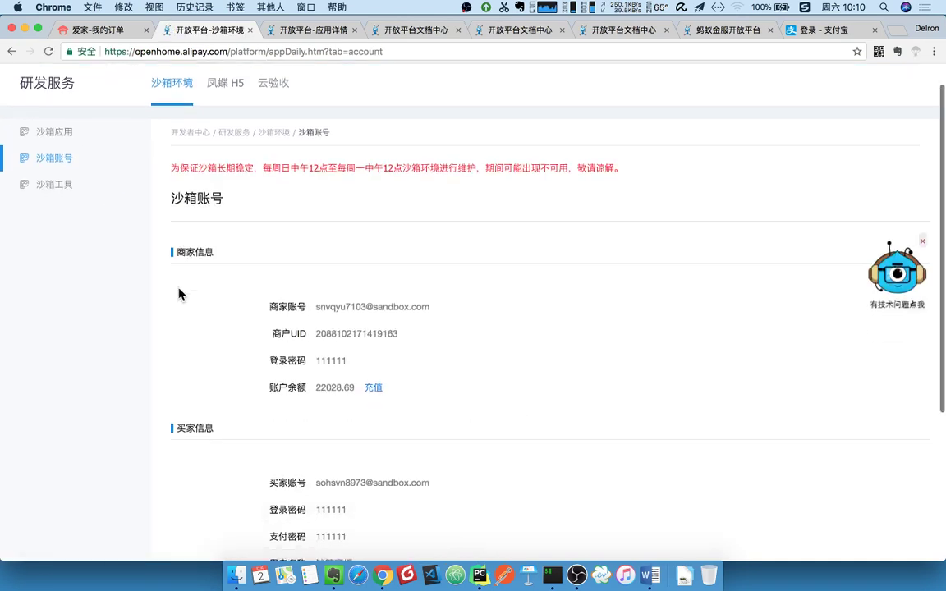
scroll(180, 295, down, 2)
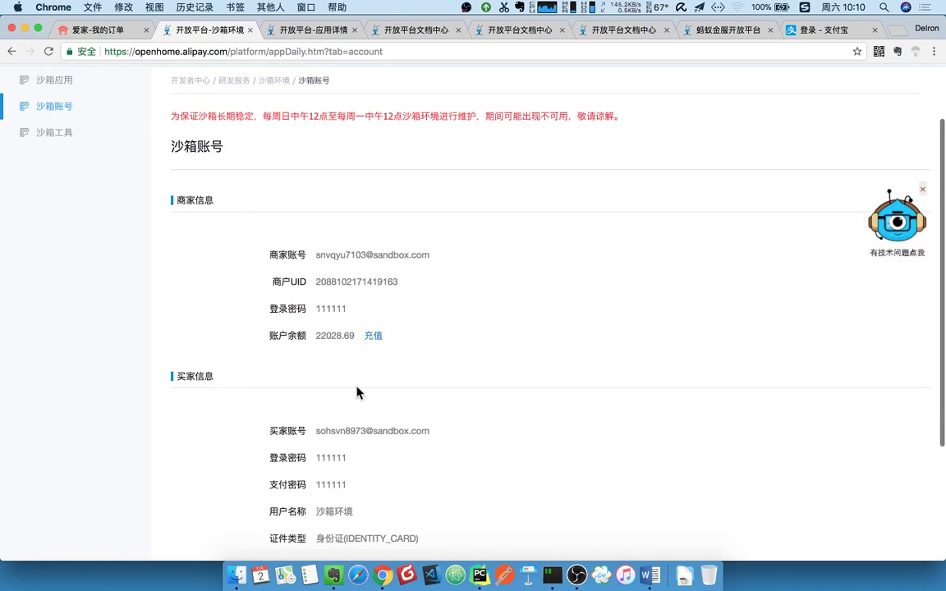
scroll(358, 392, down, 5)
scroll(427, 403, up, 5)
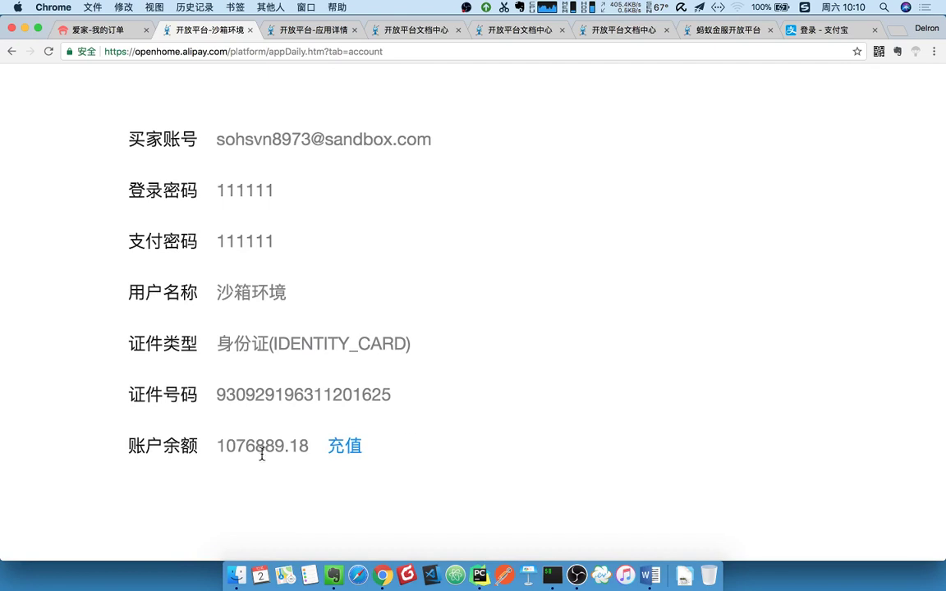
drag(245, 444, 234, 441)
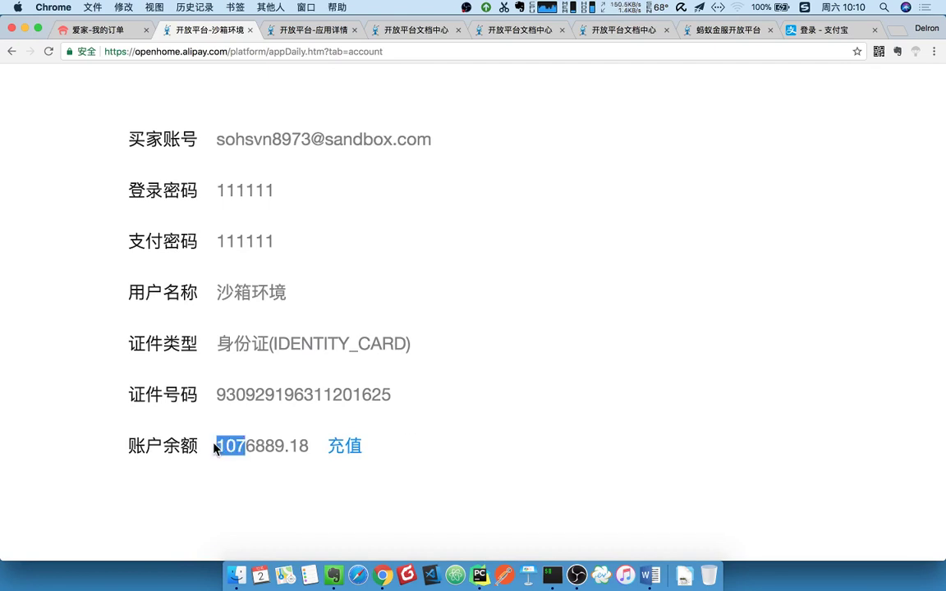
Open the top-up dialog for the sandbox buyer's balance, dismiss it and look over both sandbox accounts again.
click(333, 454)
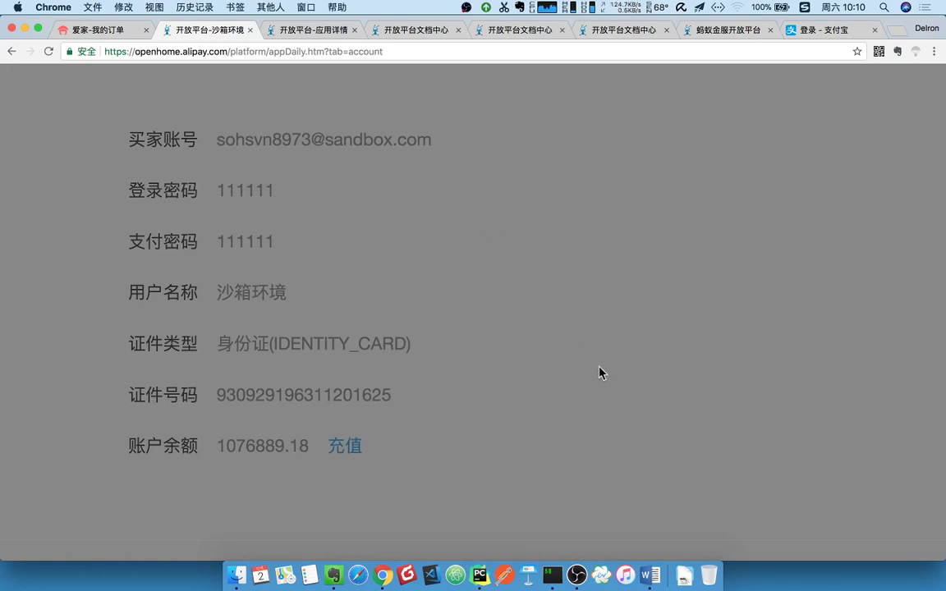
click(656, 441)
scroll(583, 377, up, 5)
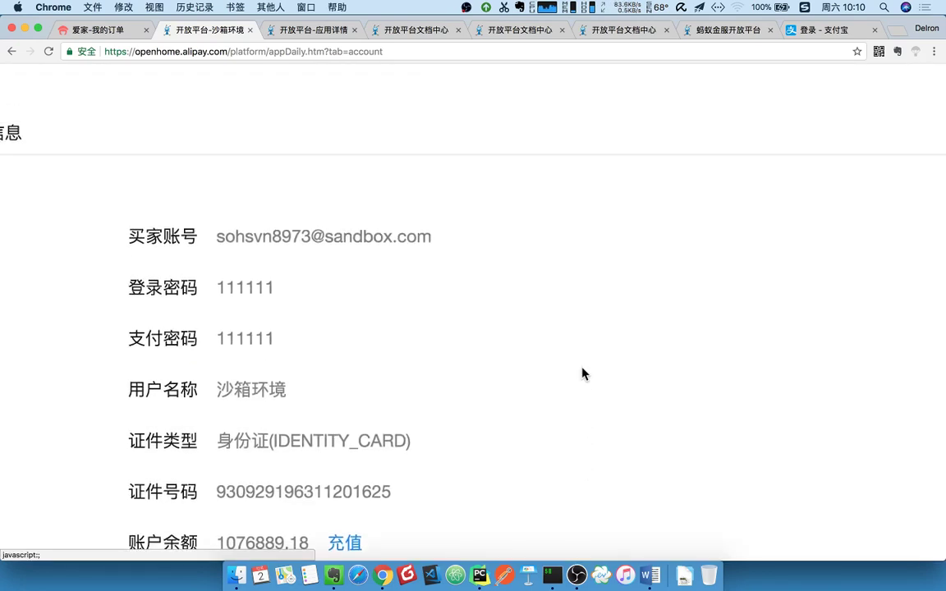
scroll(582, 375, down, 5)
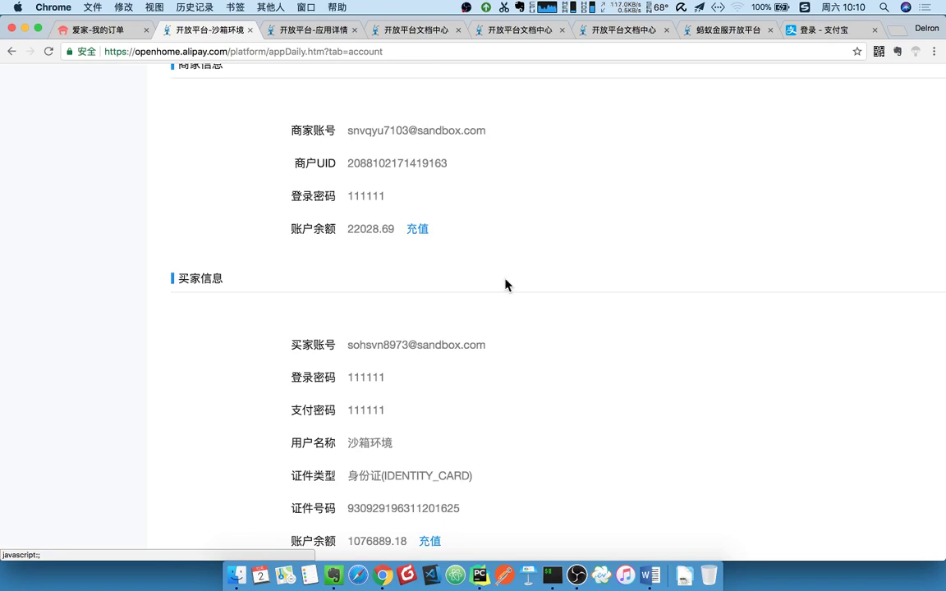
scroll(432, 230, up, 3)
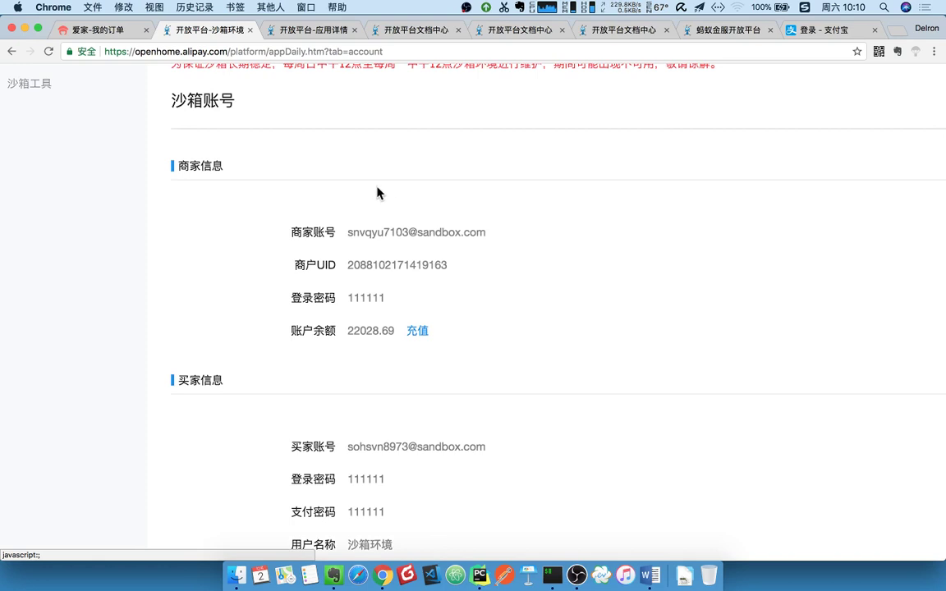
Return to the ihome_py4 application details and view the 开发配置 section again.
click(283, 29)
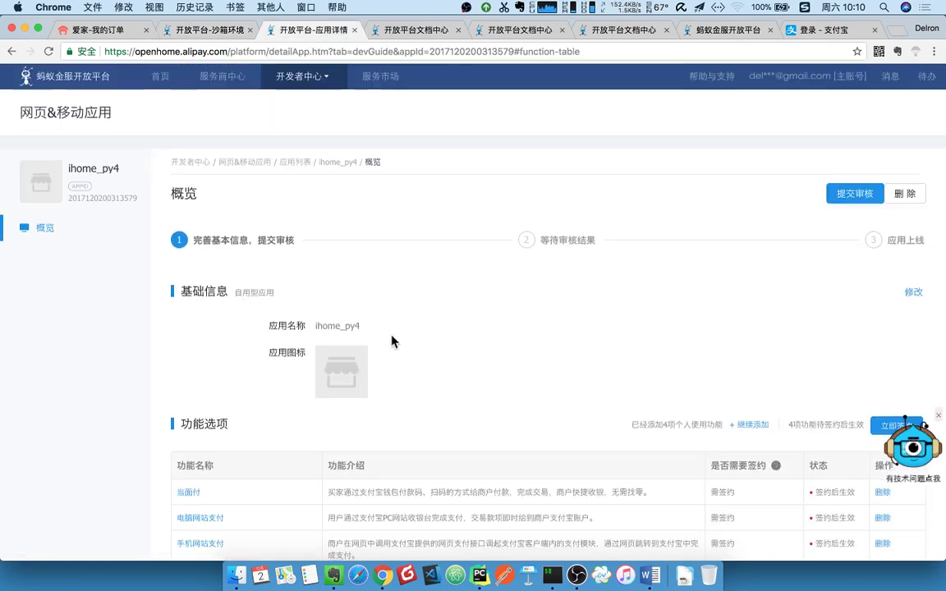
scroll(391, 337, down, 10)
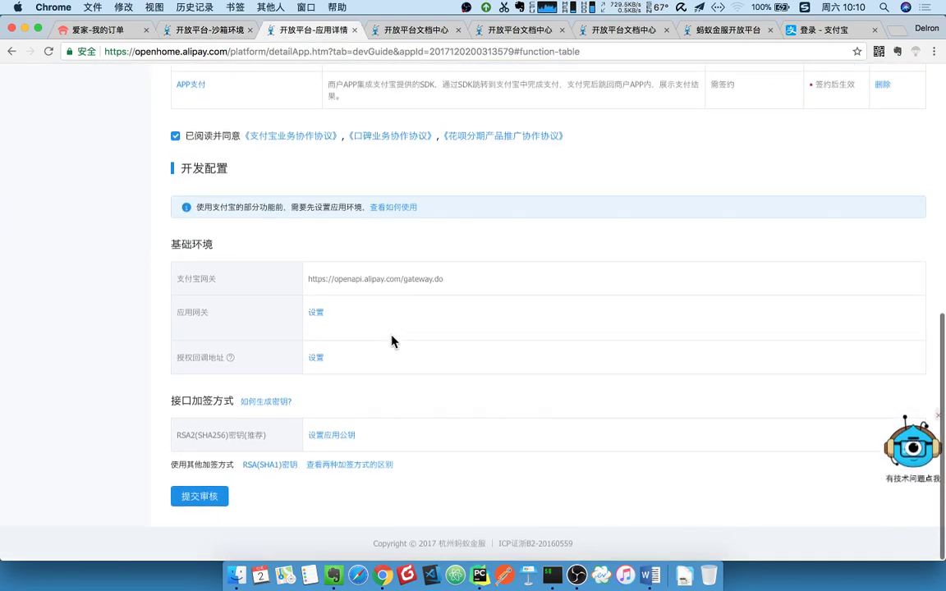
right_click(392, 337)
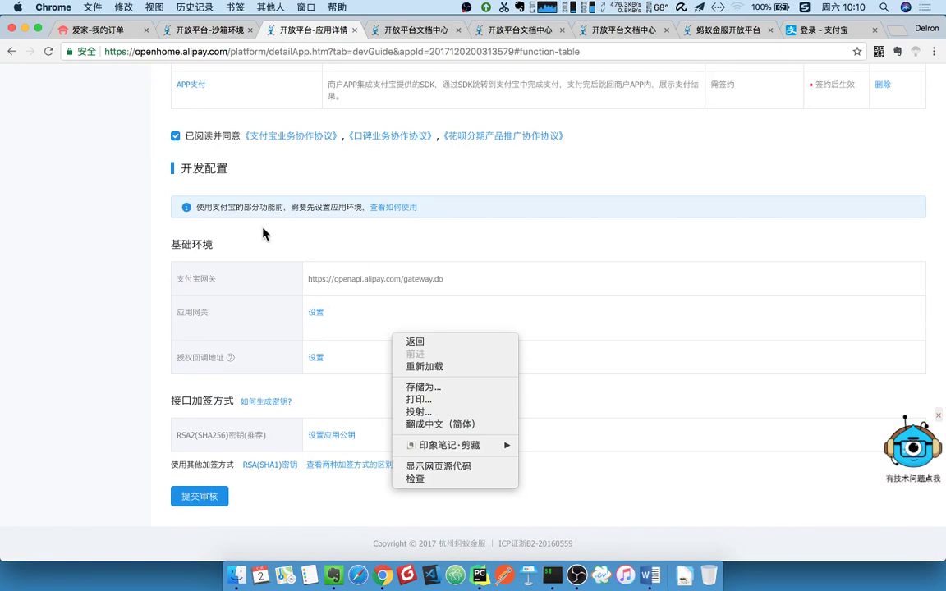
click(127, 402)
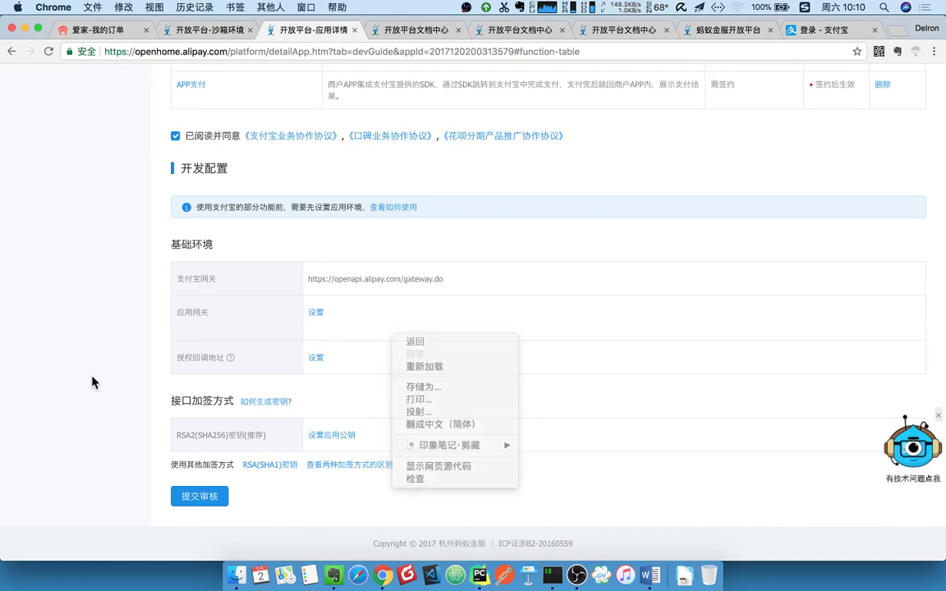
click(577, 575)
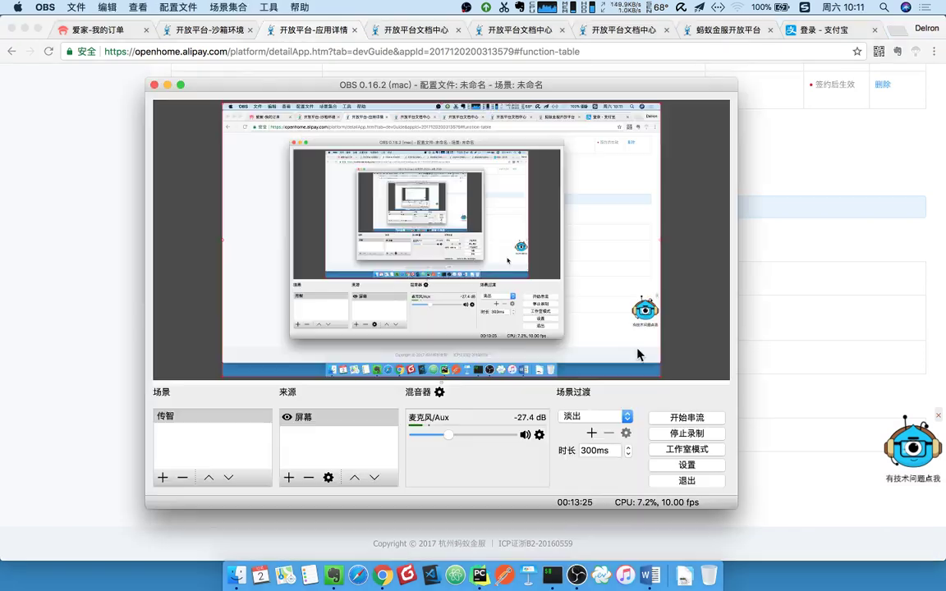